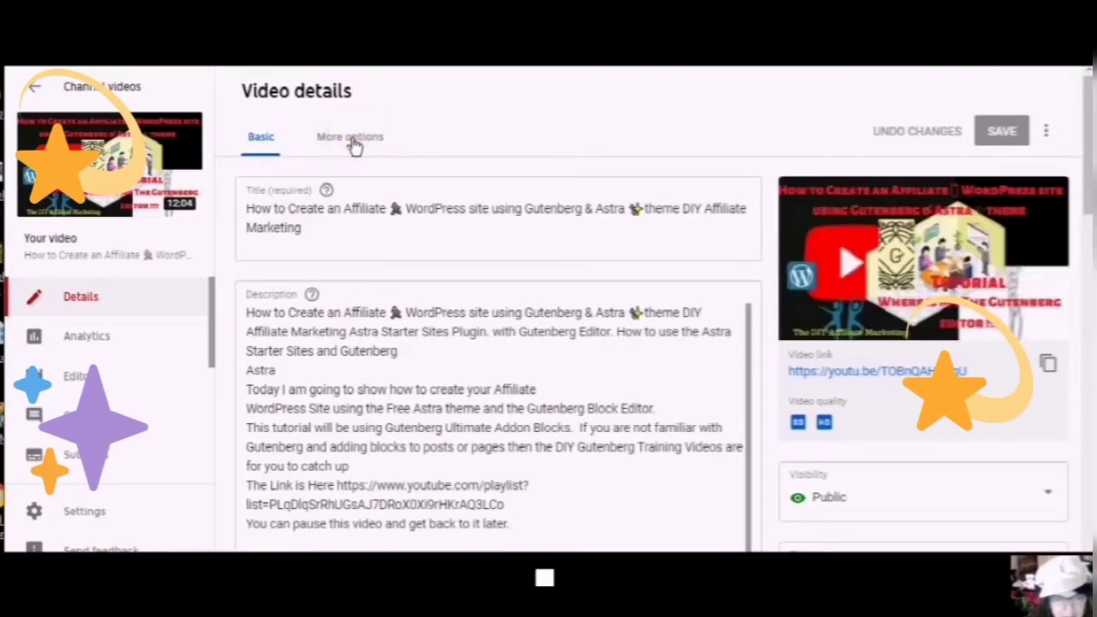
# - Download the video's English captions as captions (36).sbv from the Subtitles section
pyautogui.click(355, 144)
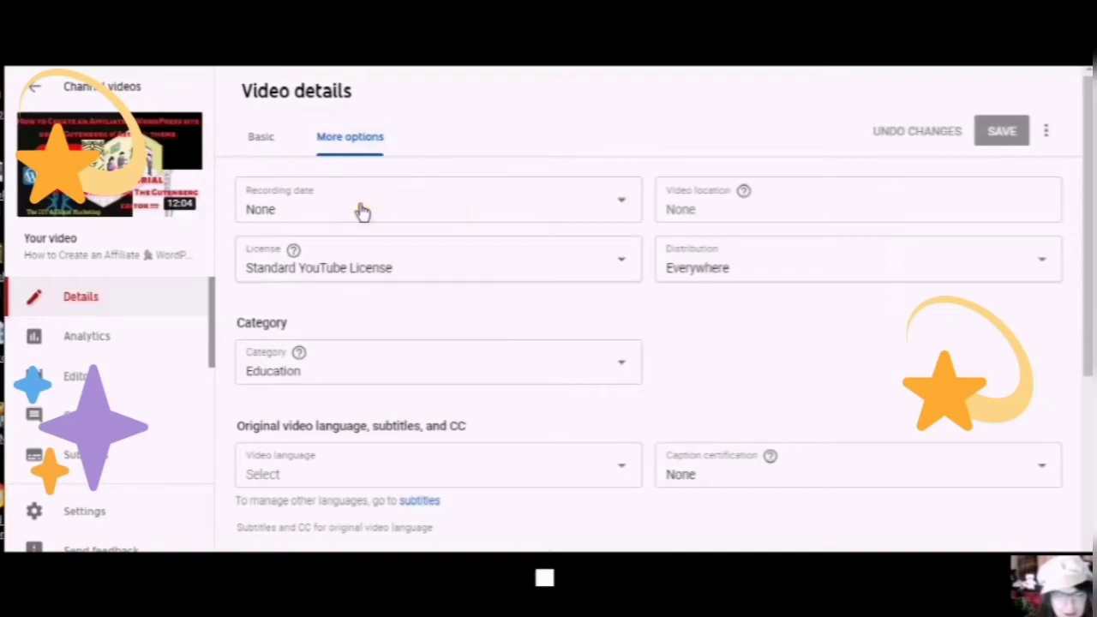
pyautogui.scroll(-5, 409, 227)
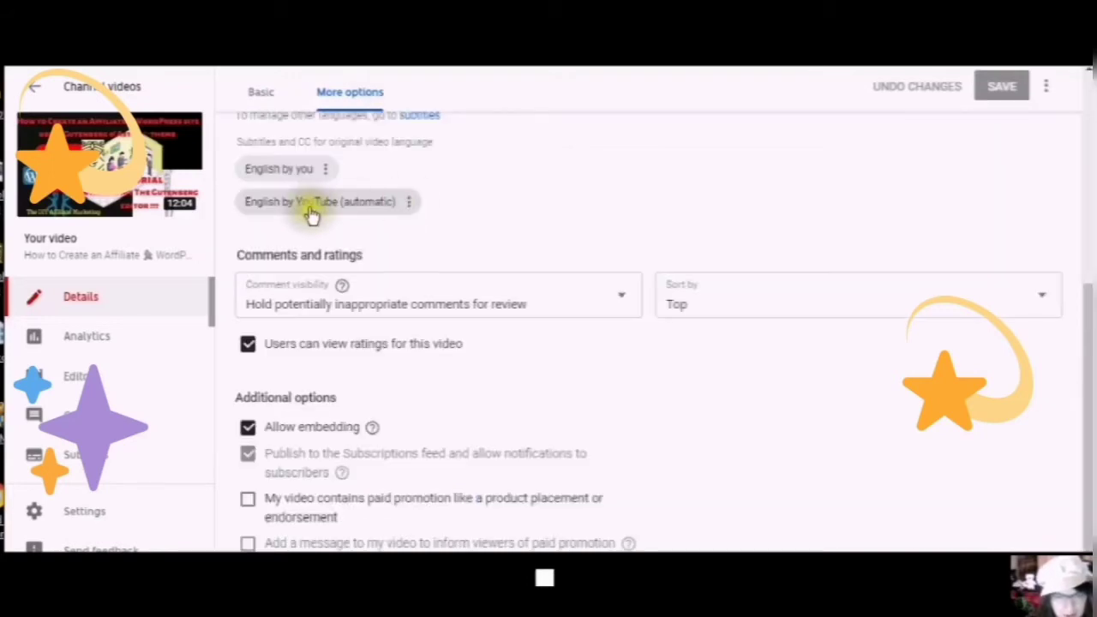
pyautogui.click(411, 206)
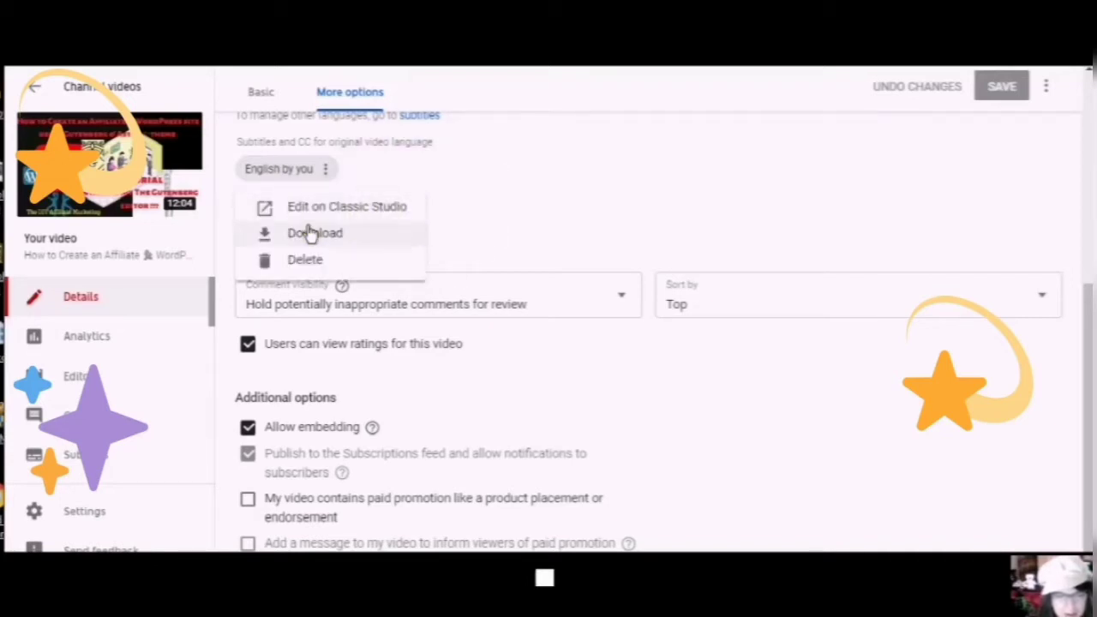
pyautogui.click(315, 234)
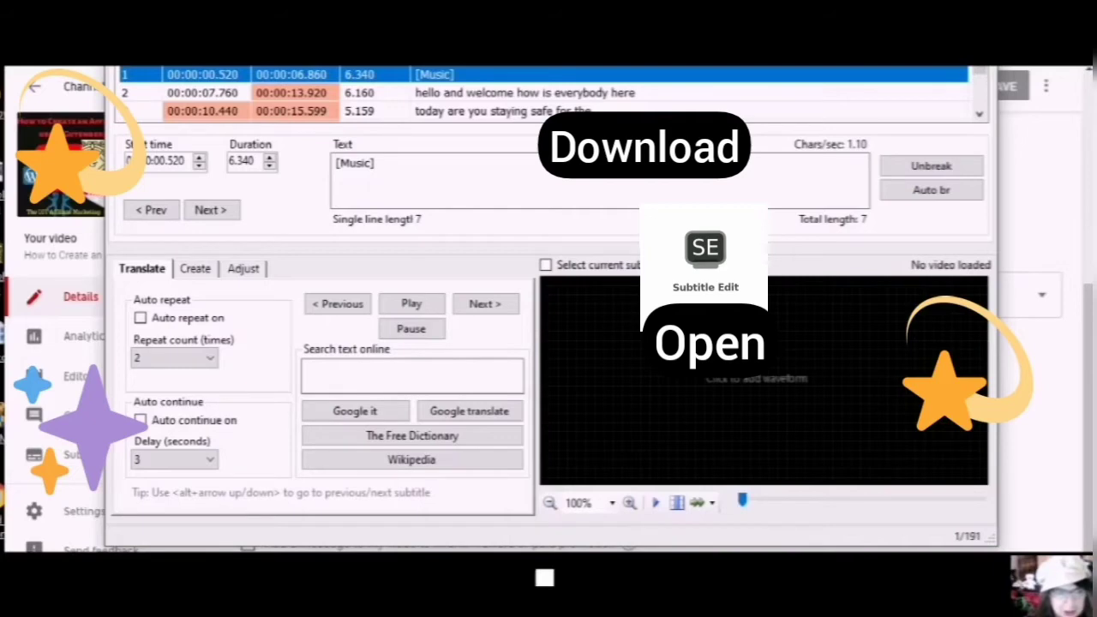
# - Export the captions as plain text named 'astra and gutenberg 5' on the Desktop
pyautogui.hotkey('alt', 'f')
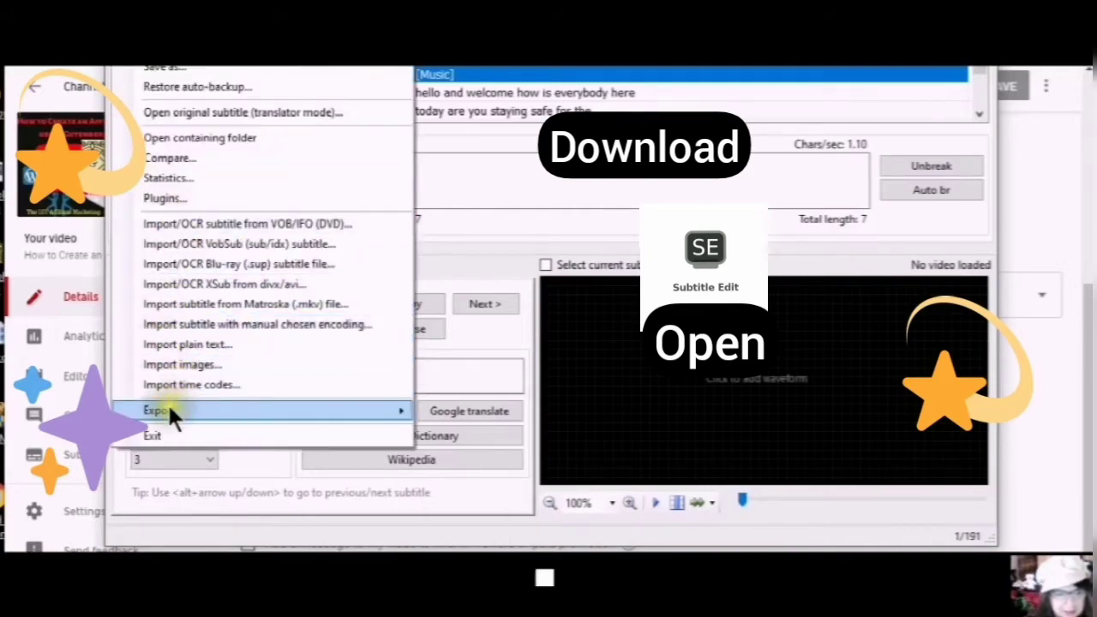
pyautogui.moveTo(370, 412)
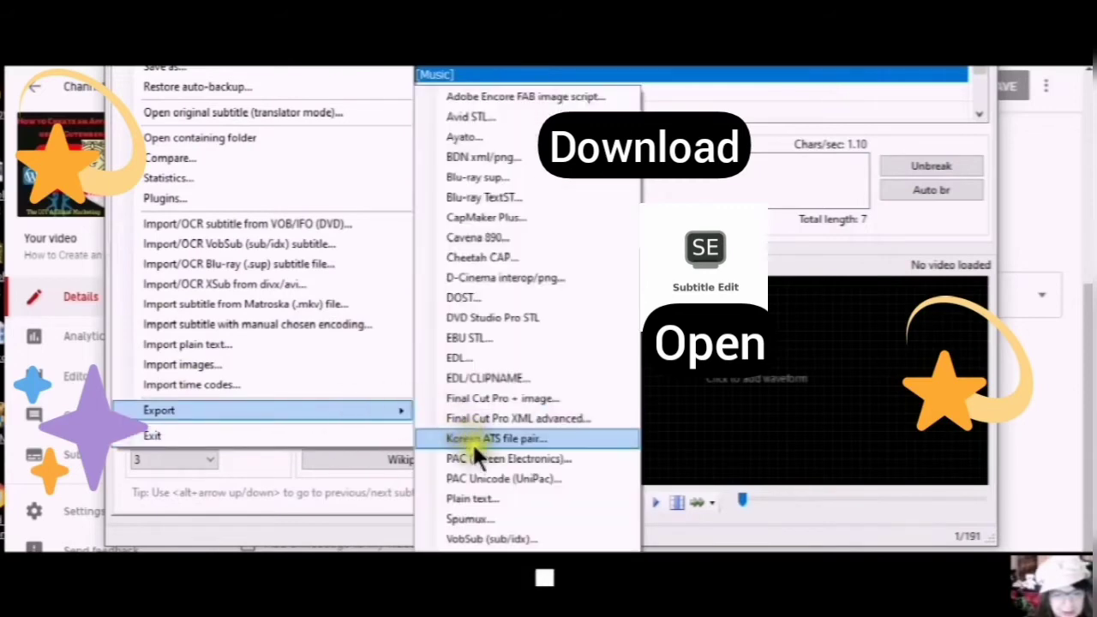
pyautogui.click(462, 491)
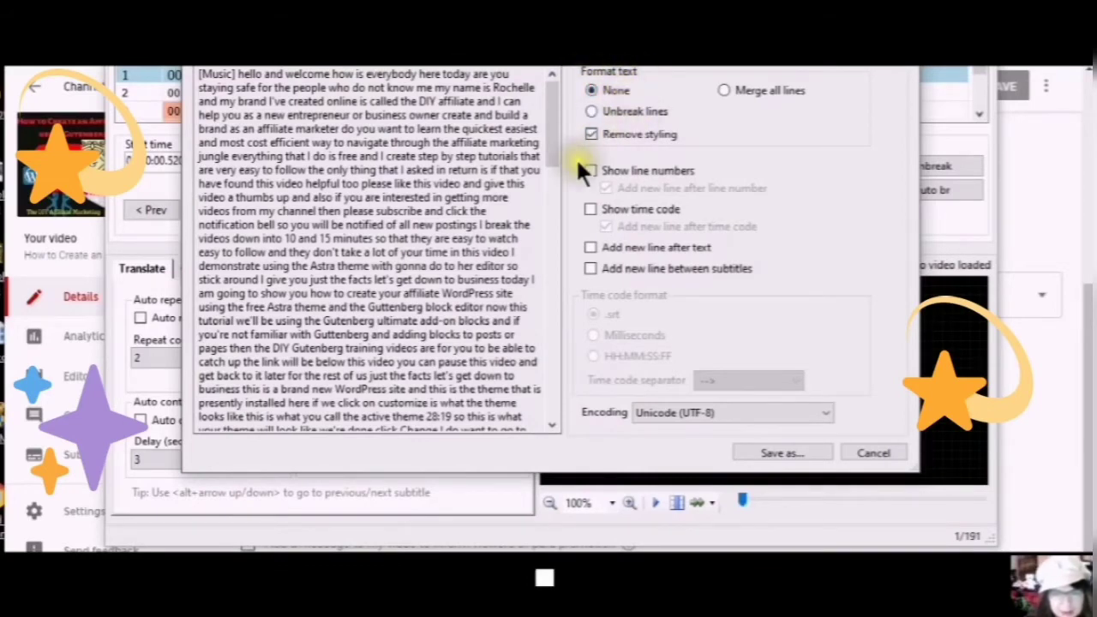
pyautogui.click(778, 455)
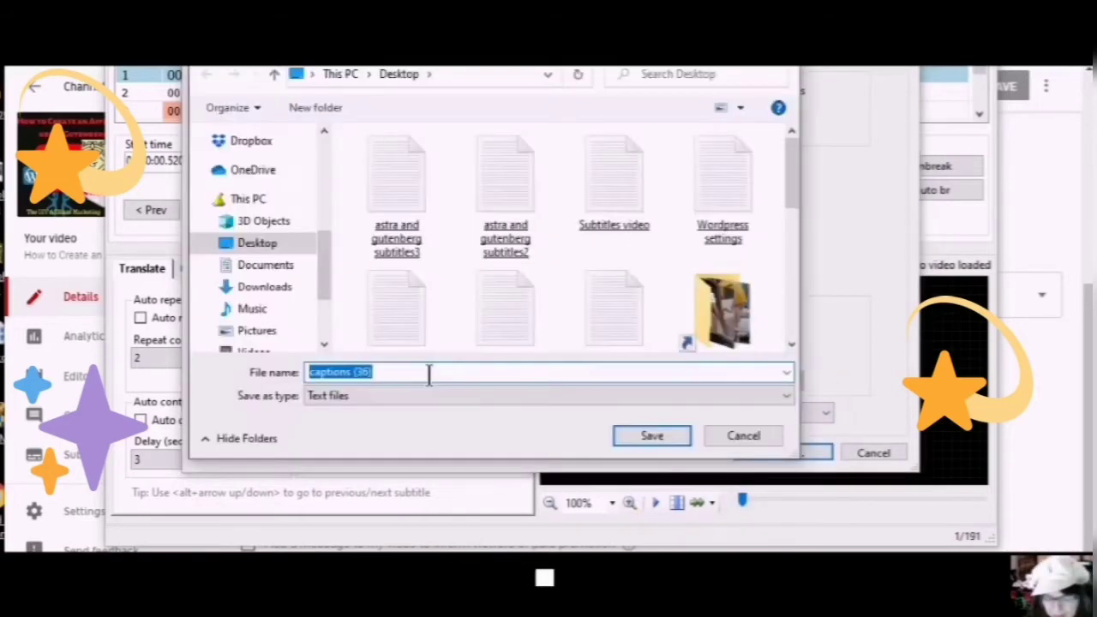
pyautogui.write('astra')
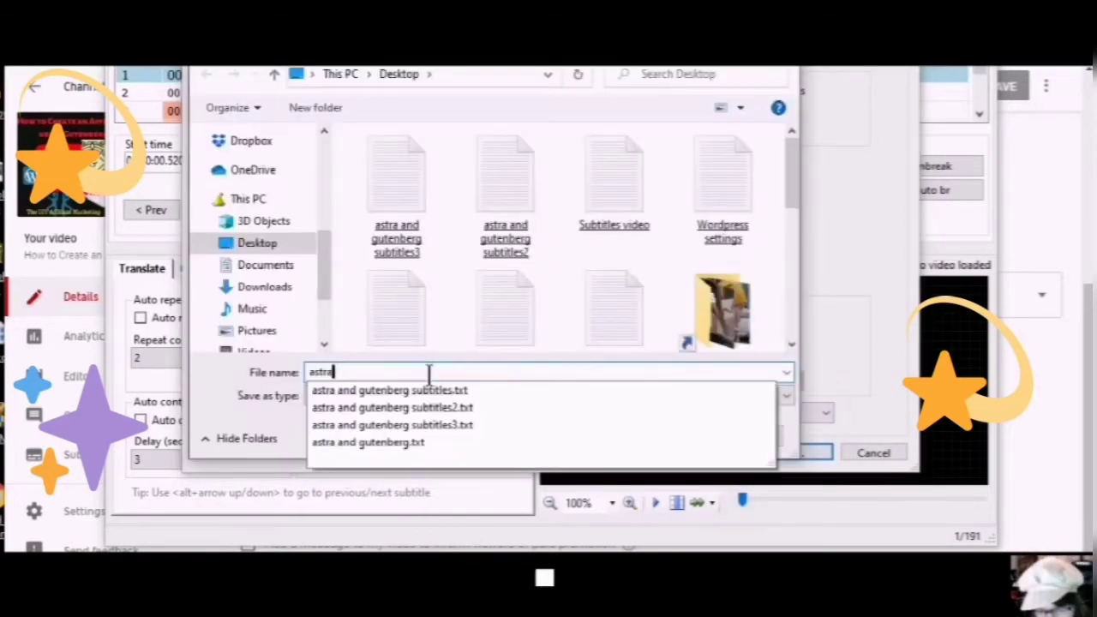
pyautogui.write(' and gutenberg 5')
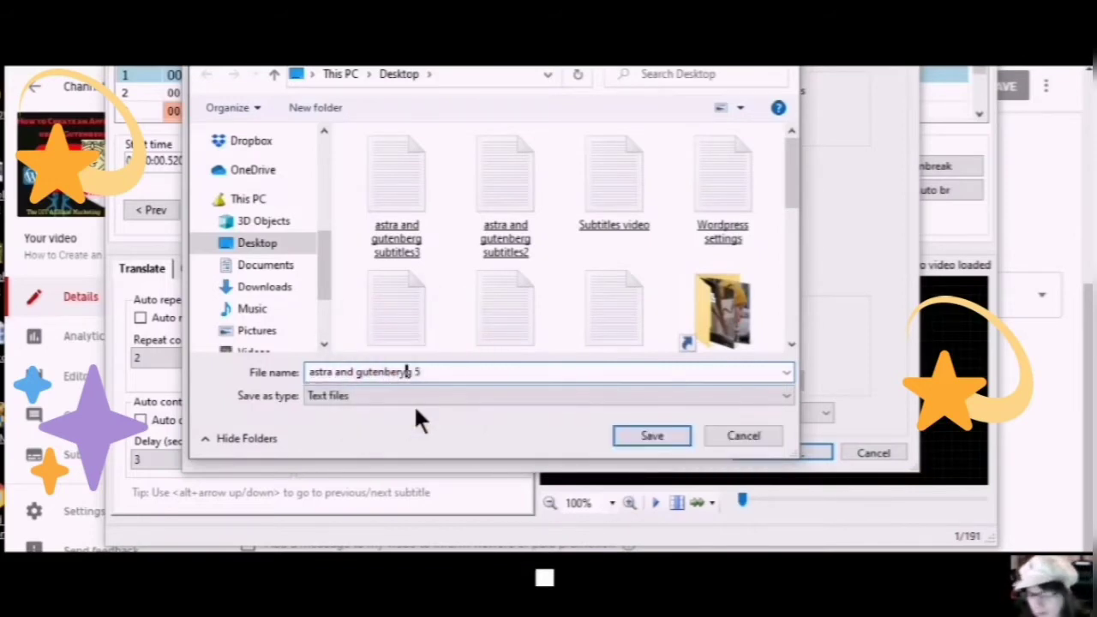
pyautogui.click(651, 435)
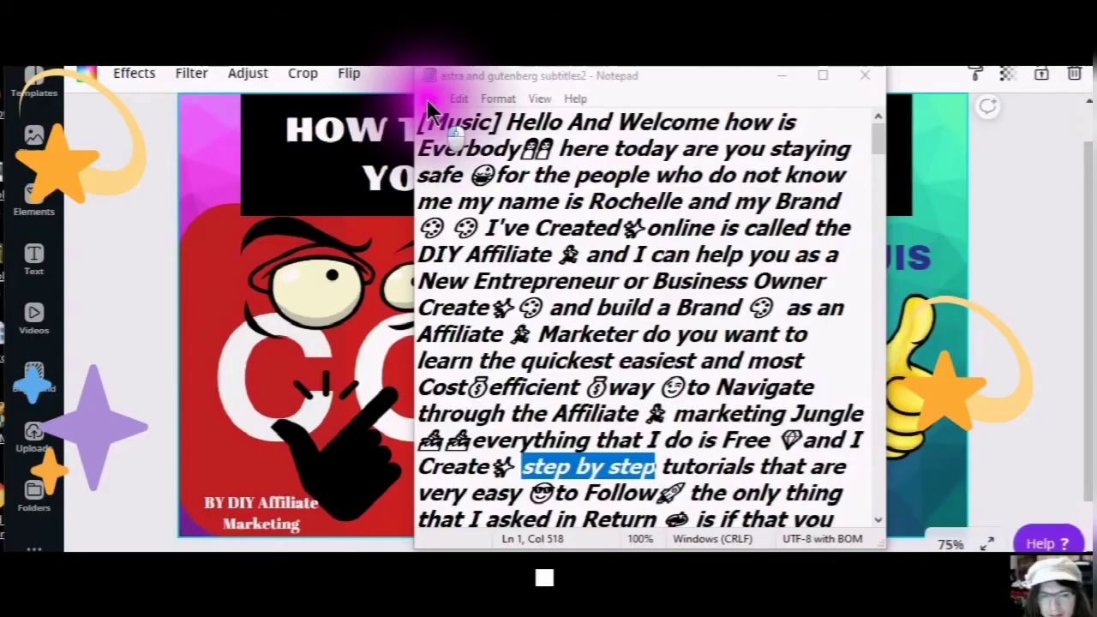
# - Open 'astra and gutenberg subtitles2' in a new Notepad window and select 'step by step'
pyautogui.click(428, 99)
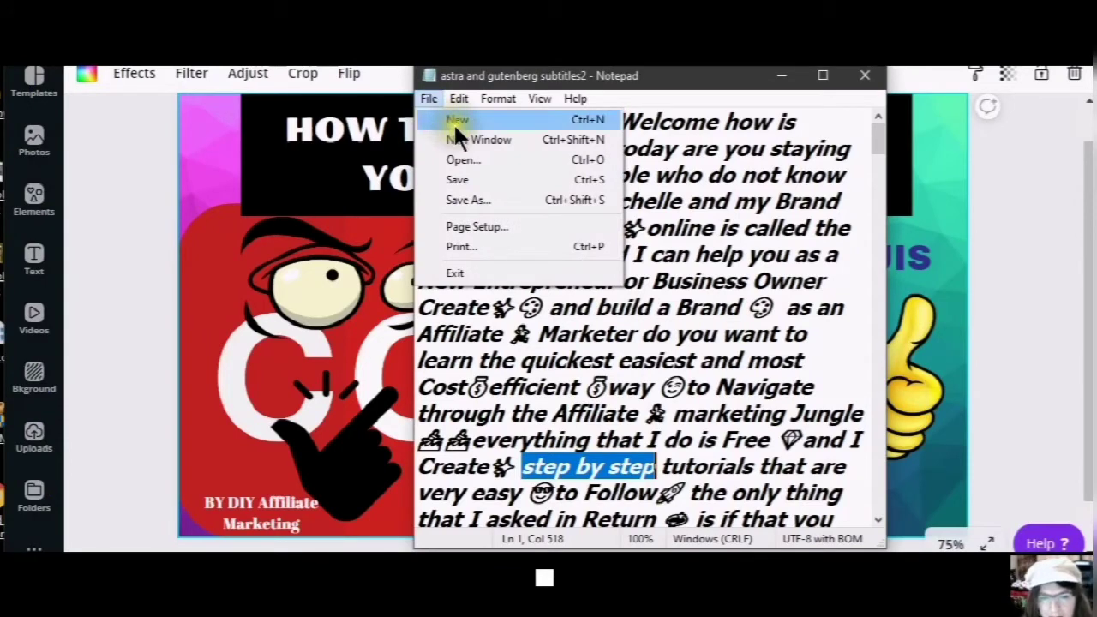
pyautogui.click(448, 139)
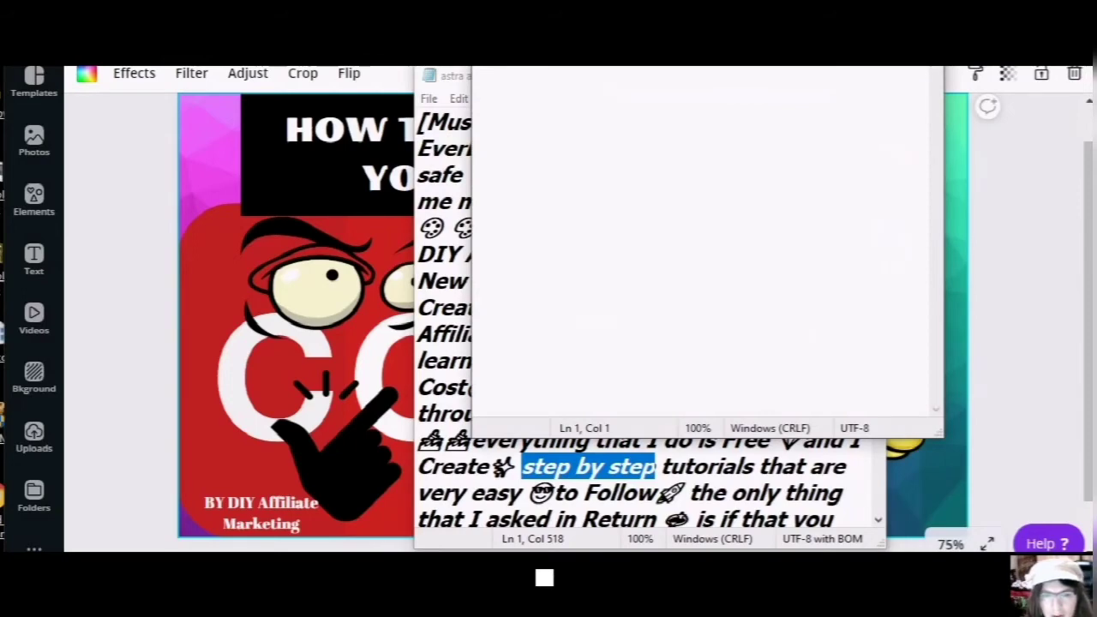
pyautogui.hotkey('alt', 'f')
pyautogui.click(512, 70)
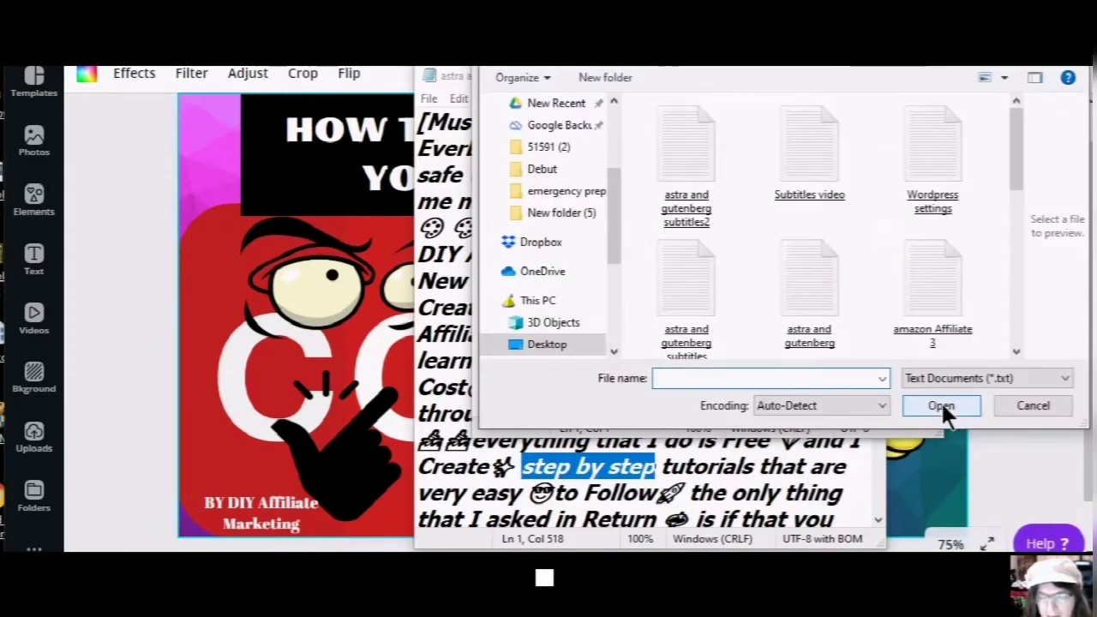
pyautogui.doubleClick(683, 180)
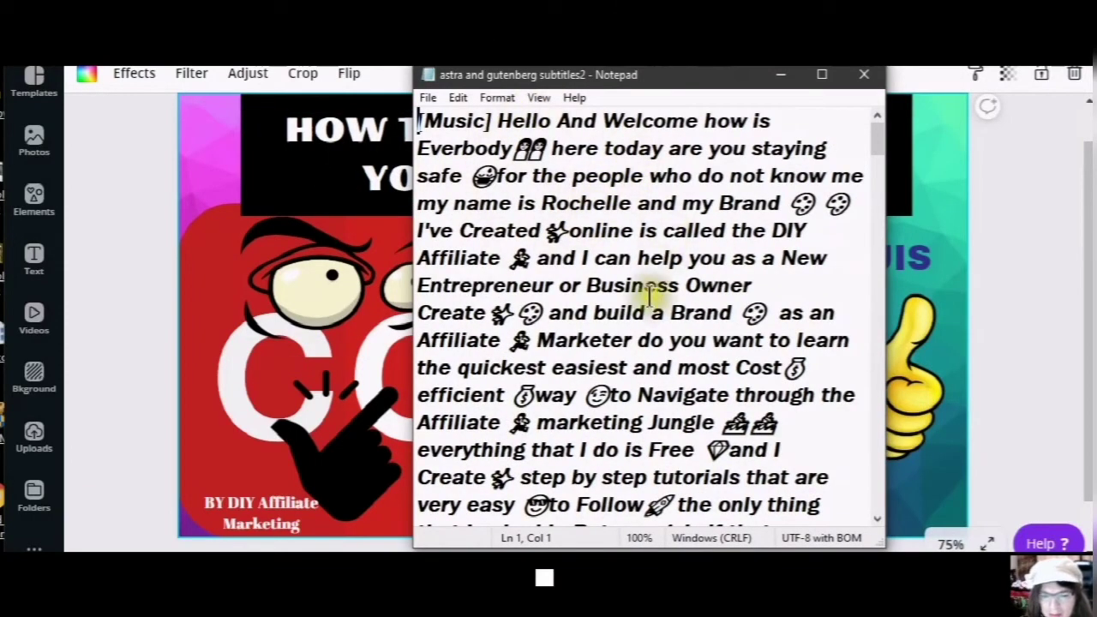
pyautogui.scroll(-2, 592, 291)
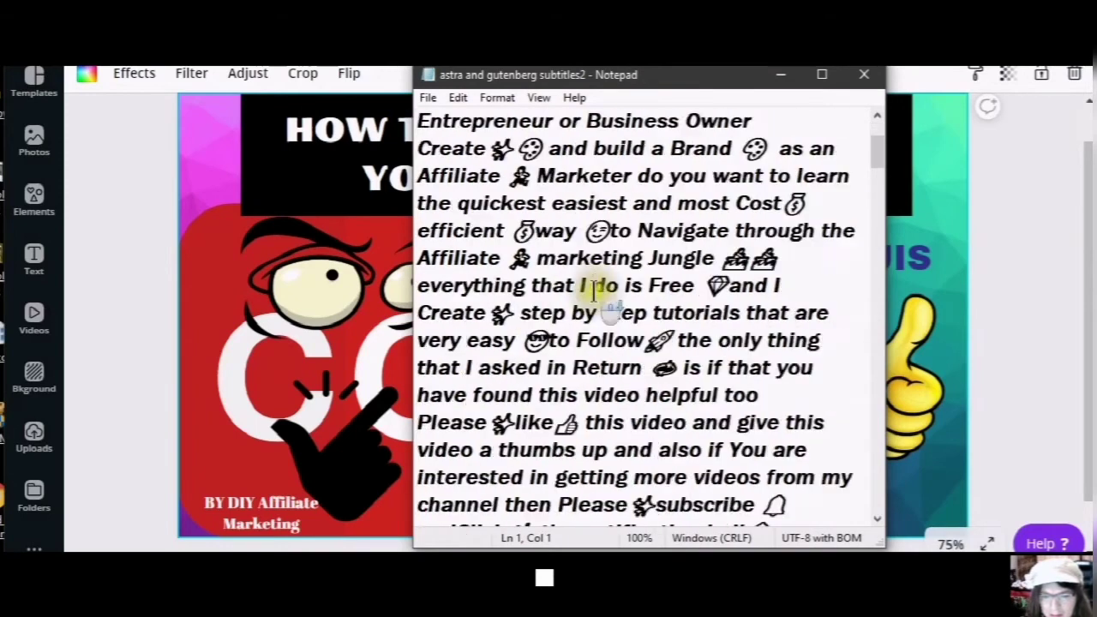
pyautogui.moveTo(521, 312); pyautogui.dragTo(649, 313)
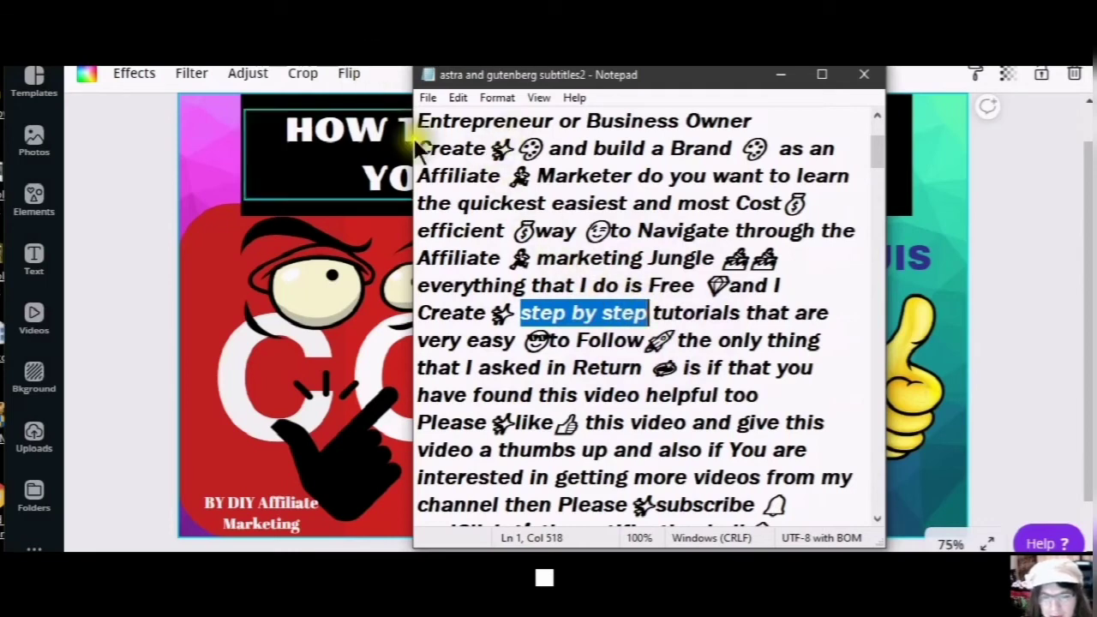
# - In the Replace dialog, keep 'step by step' as the search text and enter 'STEP BY STEP' as the replacement
pyautogui.click(459, 97)
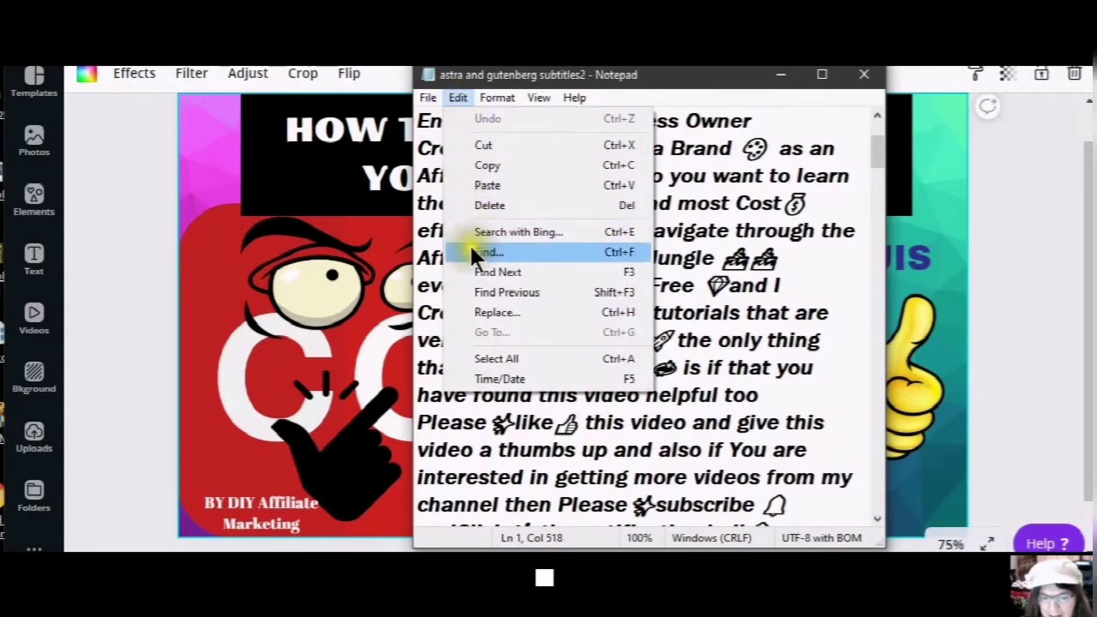
pyautogui.click(495, 313)
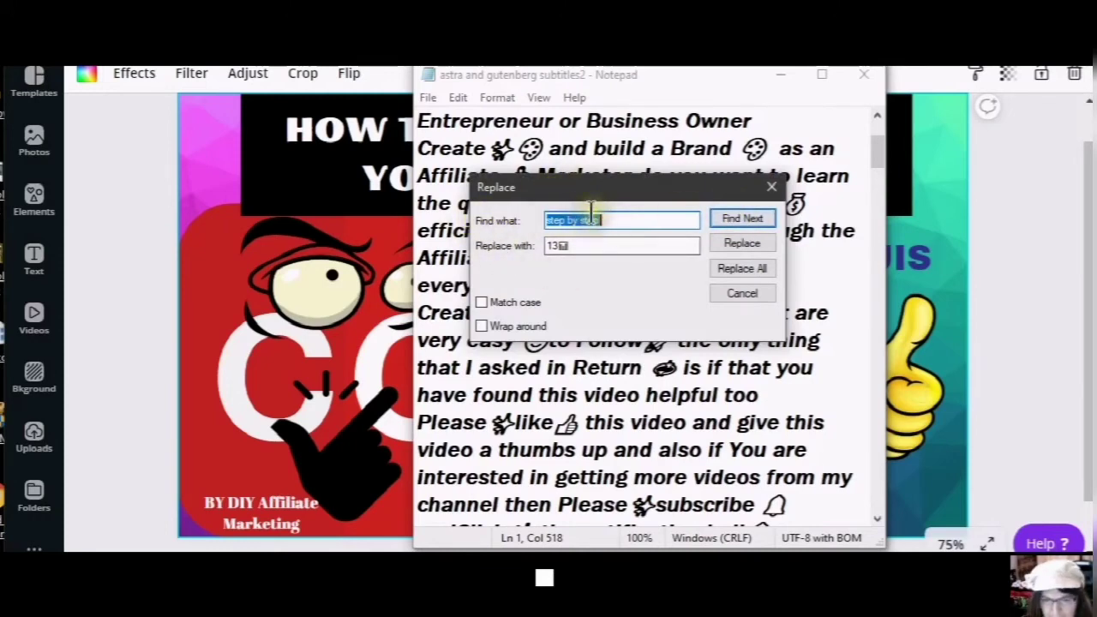
pyautogui.moveTo(579, 245); pyautogui.dragTo(547, 246)
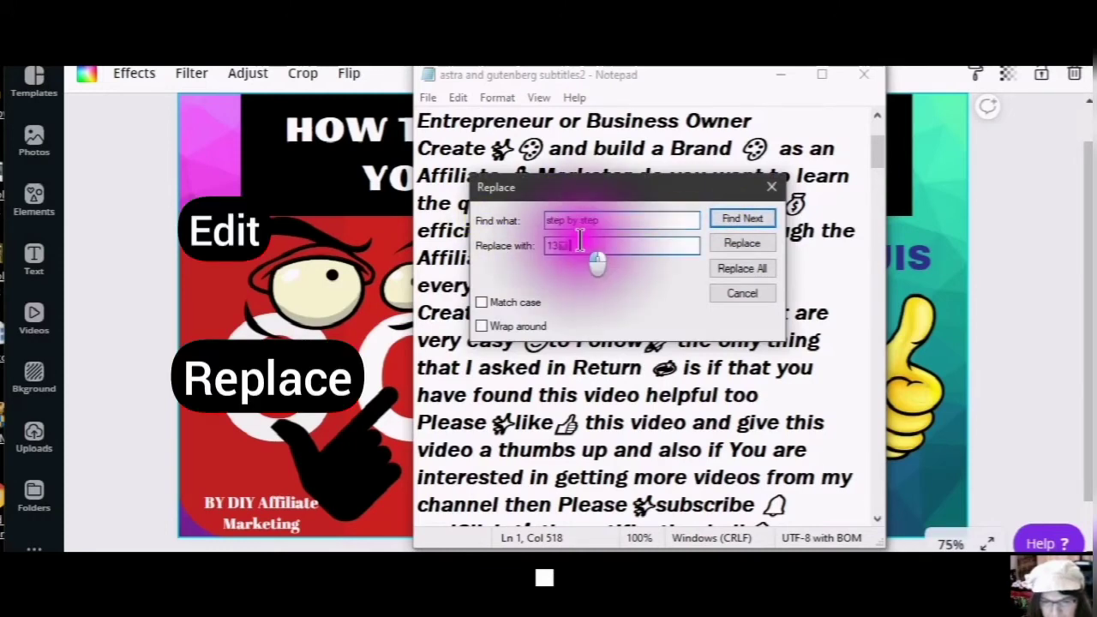
pyautogui.write('Ste')
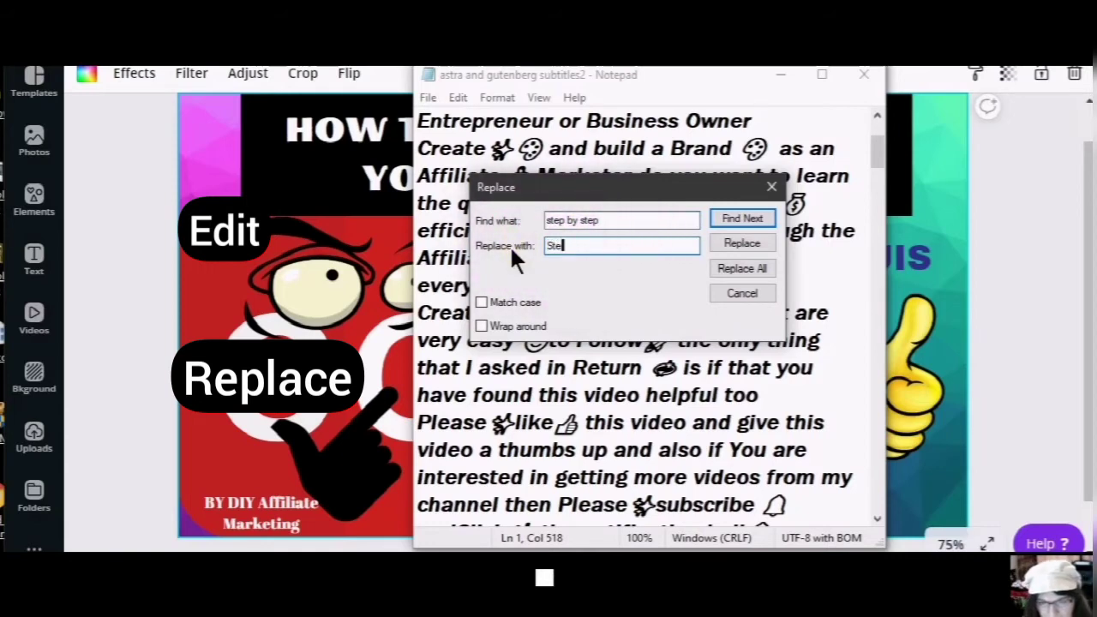
pyautogui.press('BackSpace')
pyautogui.press('BackSpace')
pyautogui.press('BackSpace')
pyautogui.write('STEP')
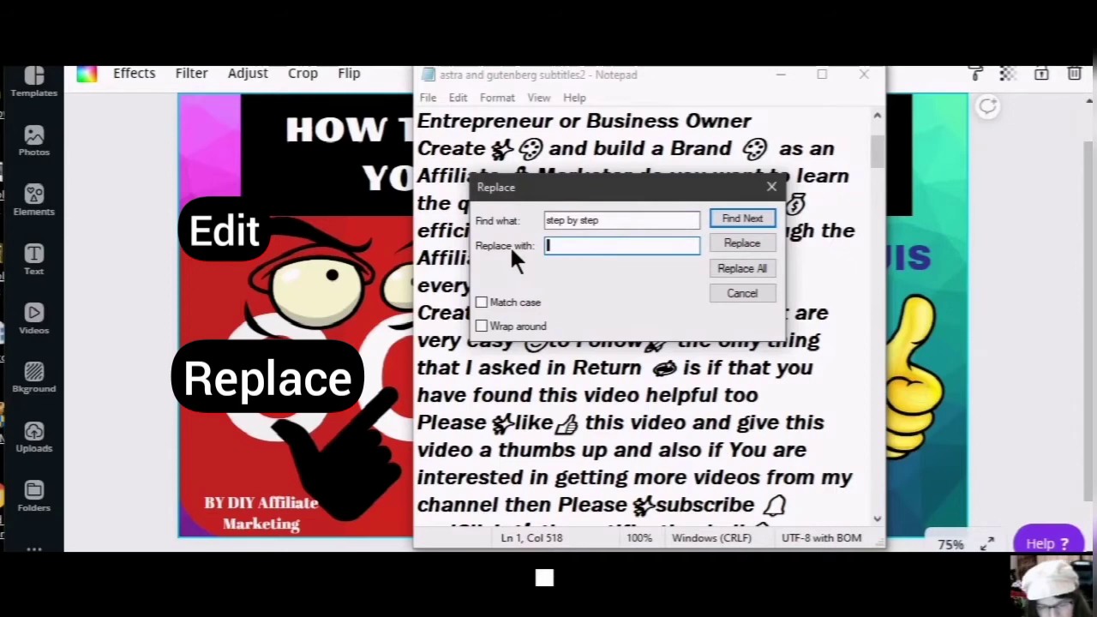
pyautogui.write(' BY')
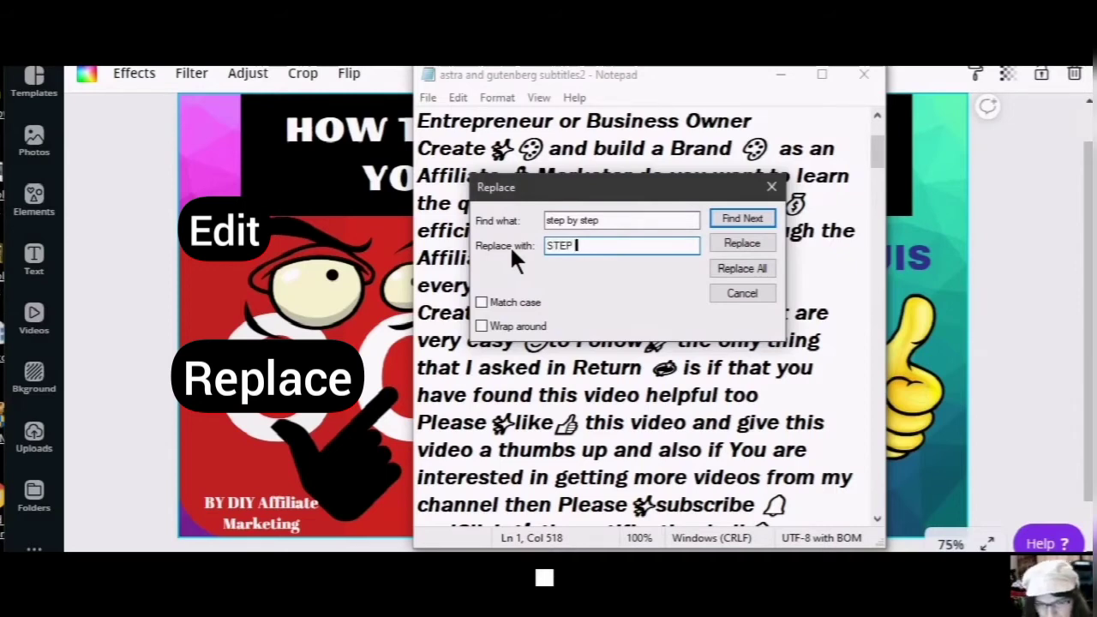
pyautogui.write(' STEP')
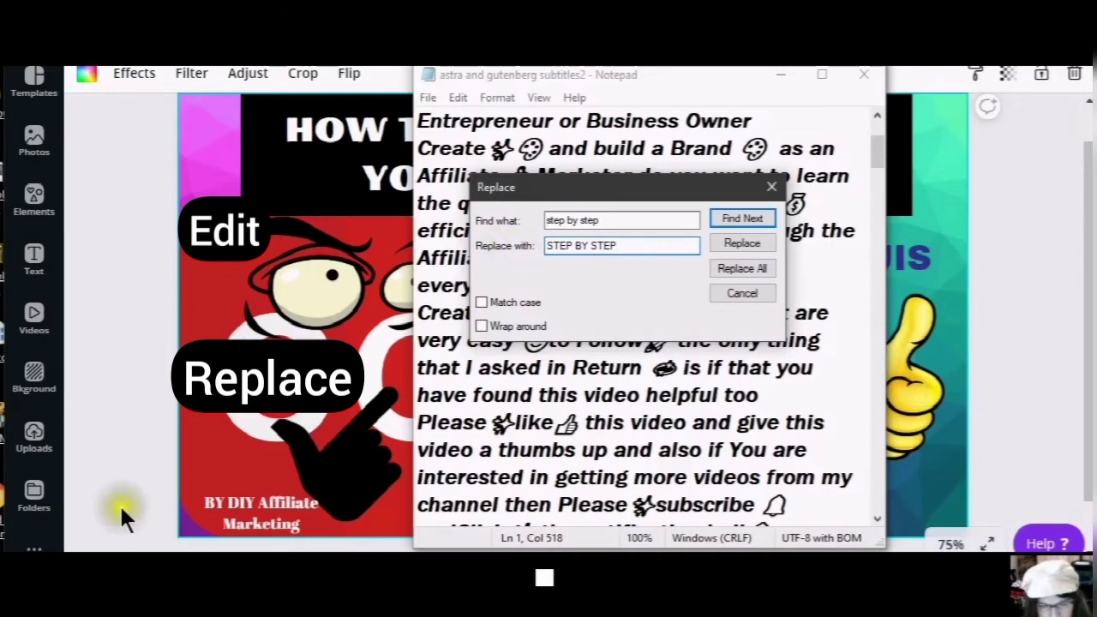
# - Bring the Untitled Notepad emoji collection to the front and scroll up through it
pyautogui.moveTo(77, 557)
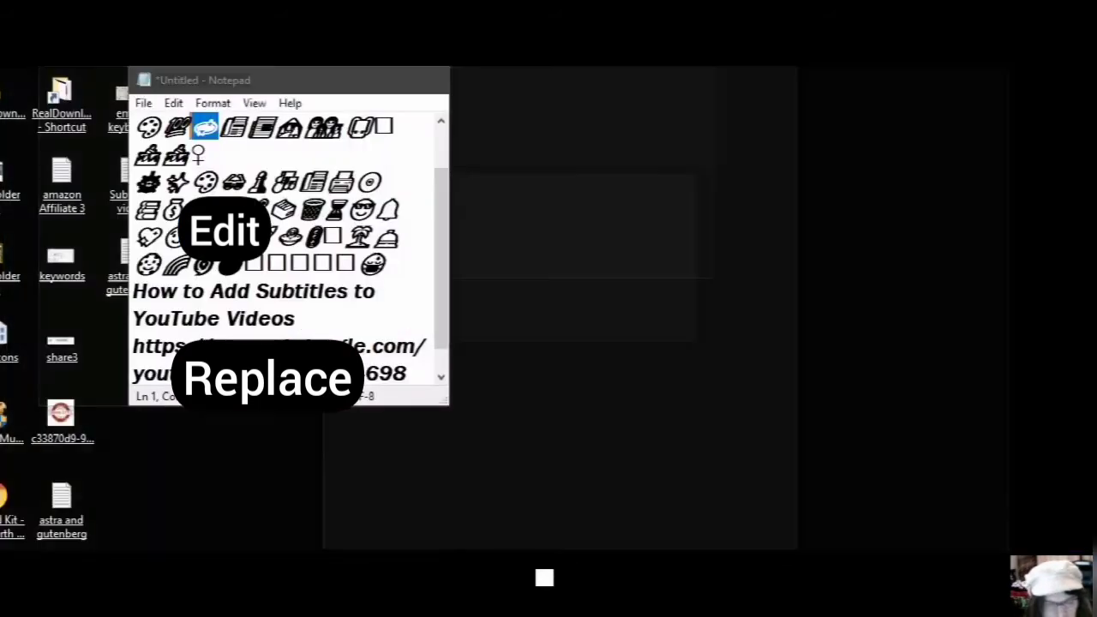
pyautogui.click(74, 497)
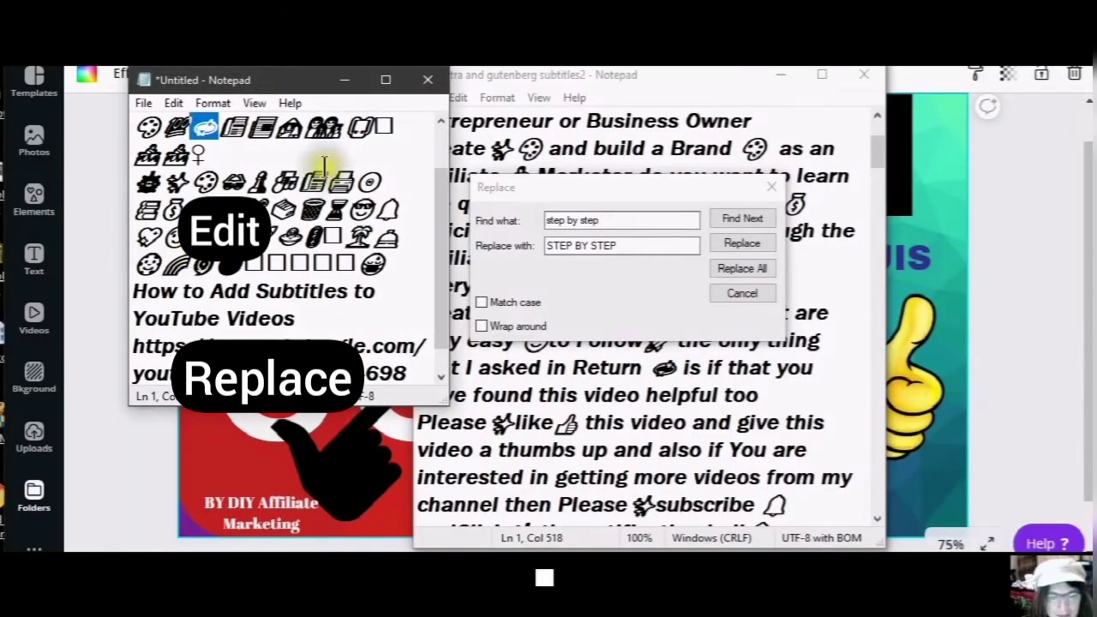
pyautogui.scroll(2, 339, 204)
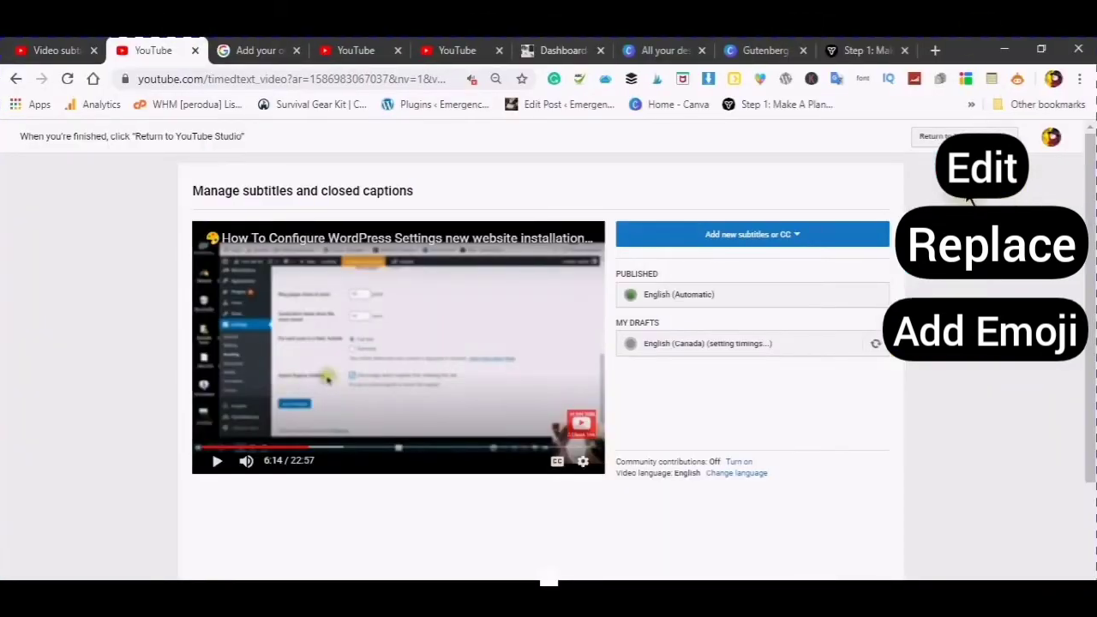
# - Add the Gem Stone and two more emojis to the Emoji Keyboard message box
pyautogui.click(757, 79)
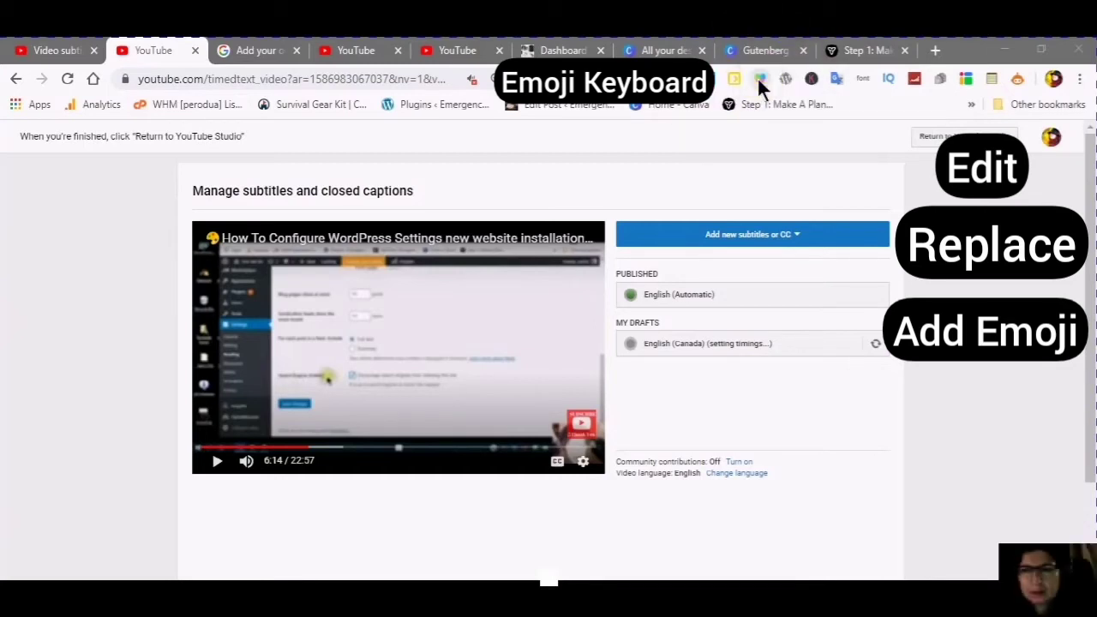
pyautogui.click(759, 77)
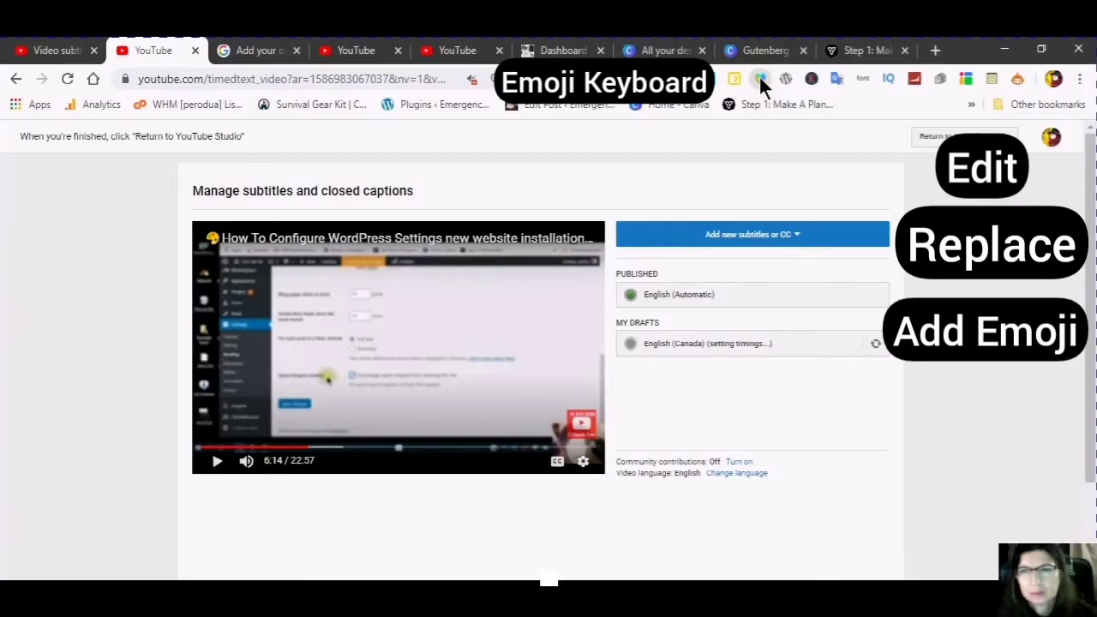
pyautogui.click(758, 78)
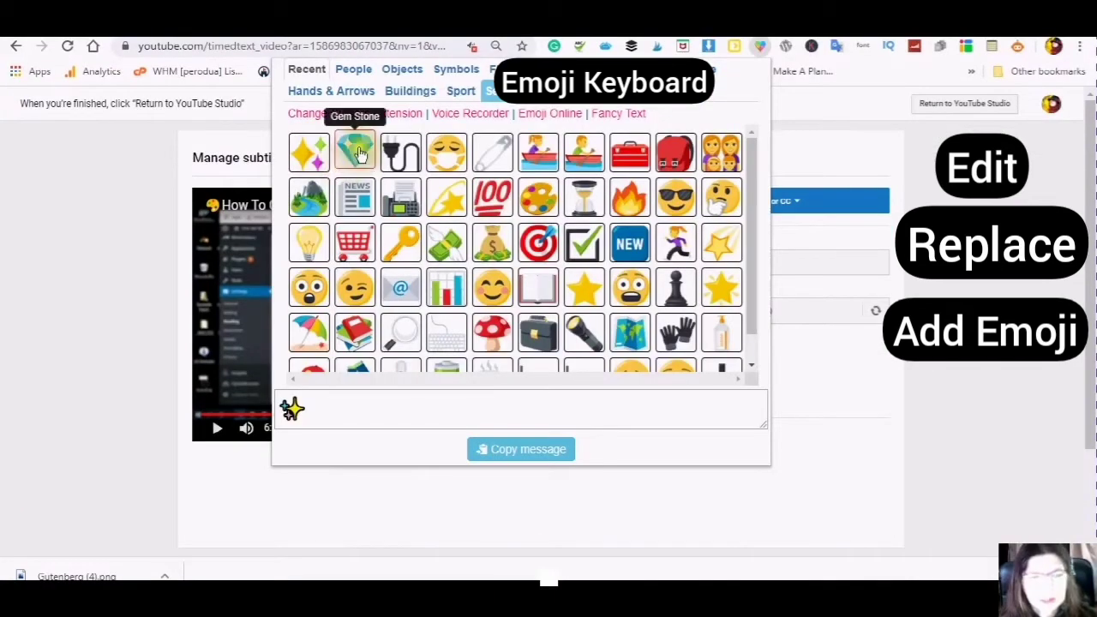
pyautogui.click(358, 156)
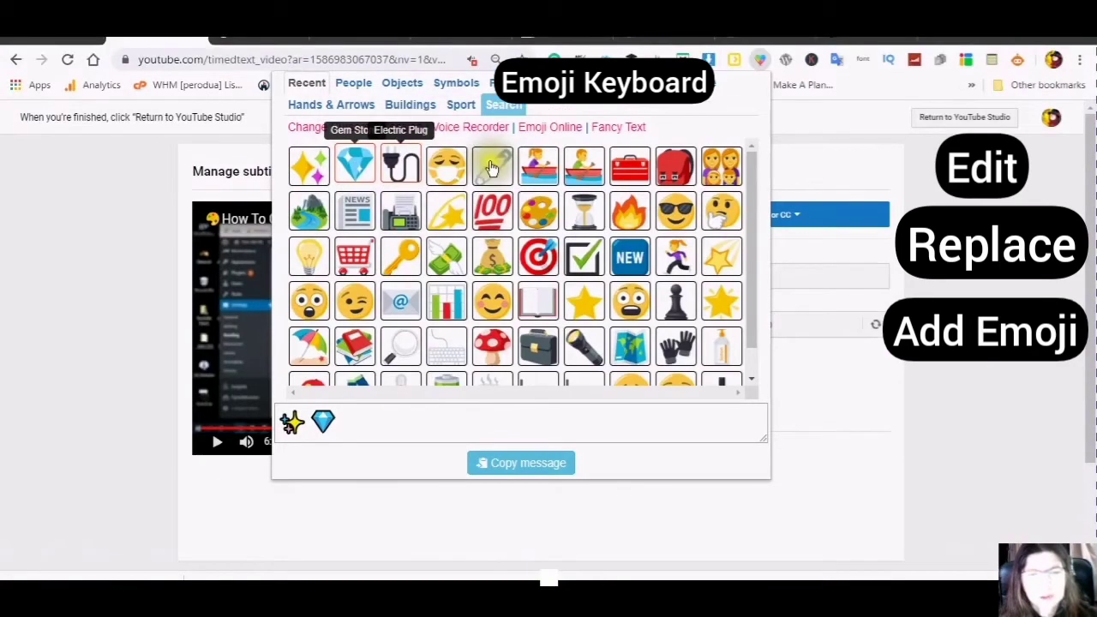
pyautogui.click(492, 166)
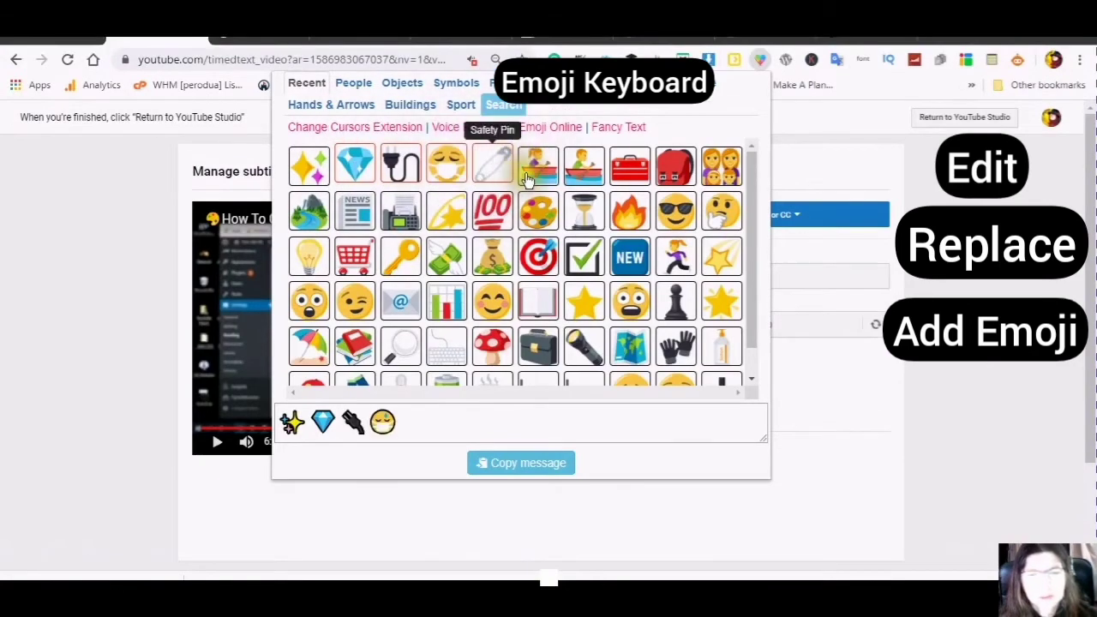
pyautogui.click(492, 165)
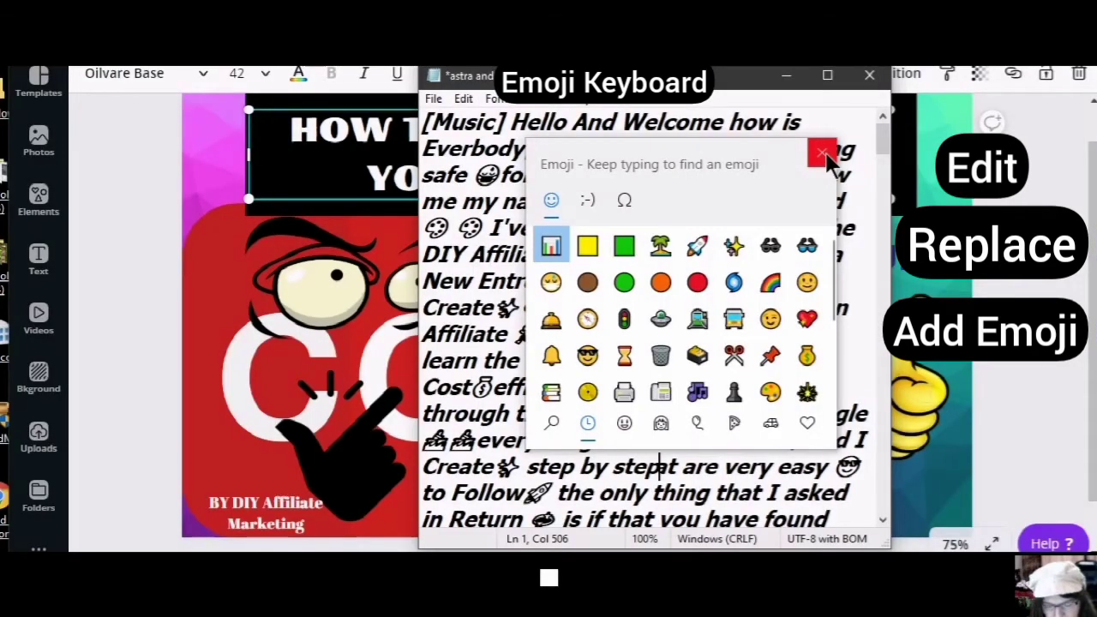
# - Insert a desert-island emoji after 'Jungle' using the Windows emoji picker
pyautogui.click(819, 151)
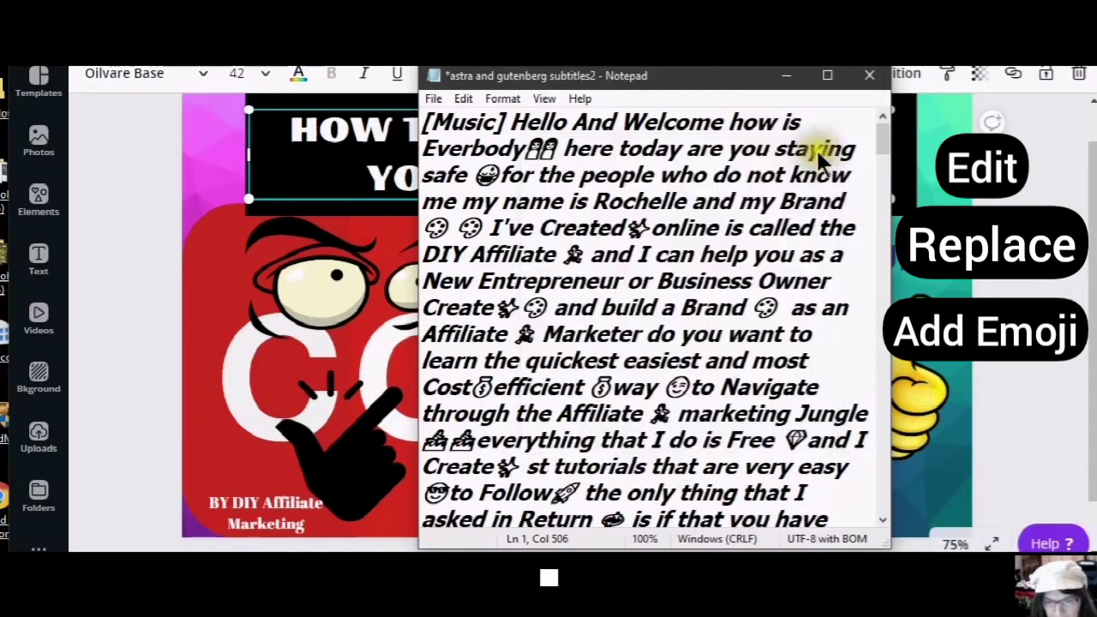
pyautogui.scroll(-2, 639, 146)
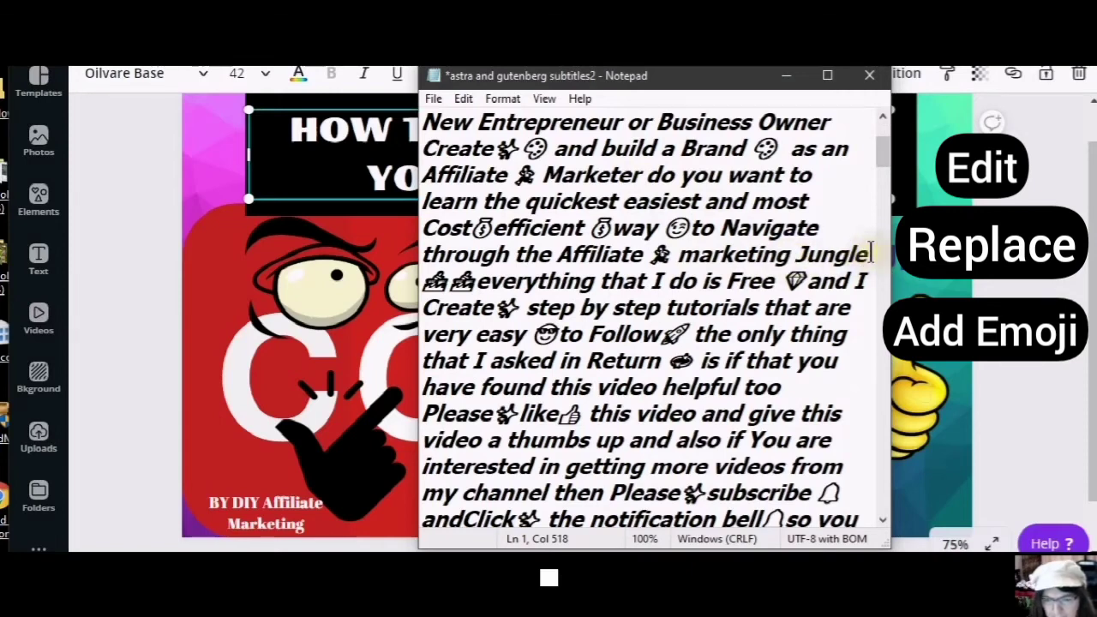
pyautogui.click(870, 255)
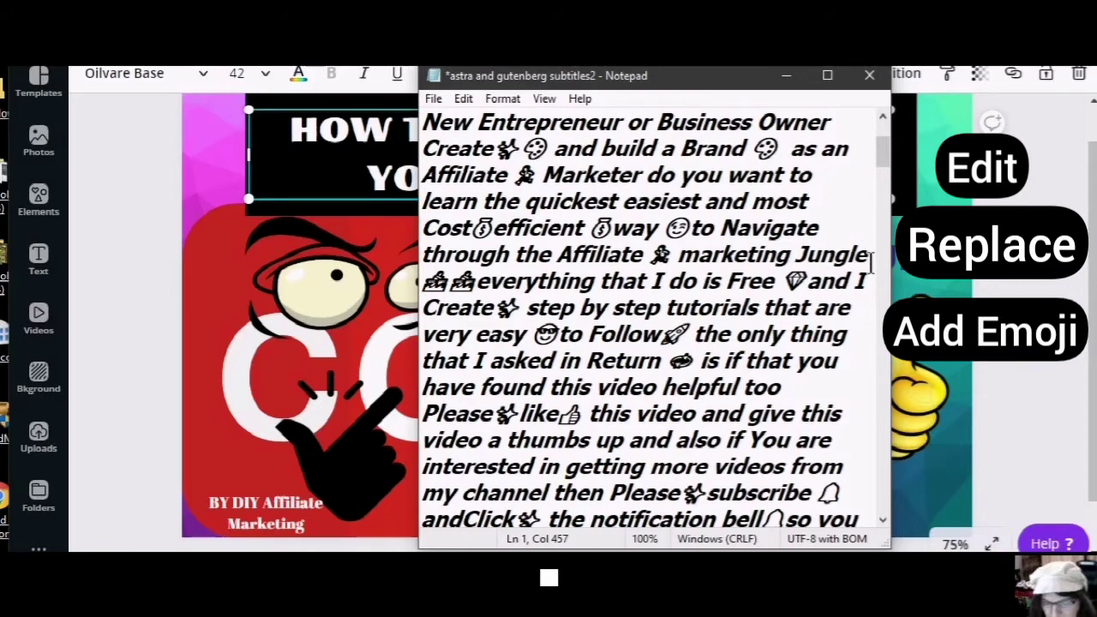
pyautogui.press('super+period')
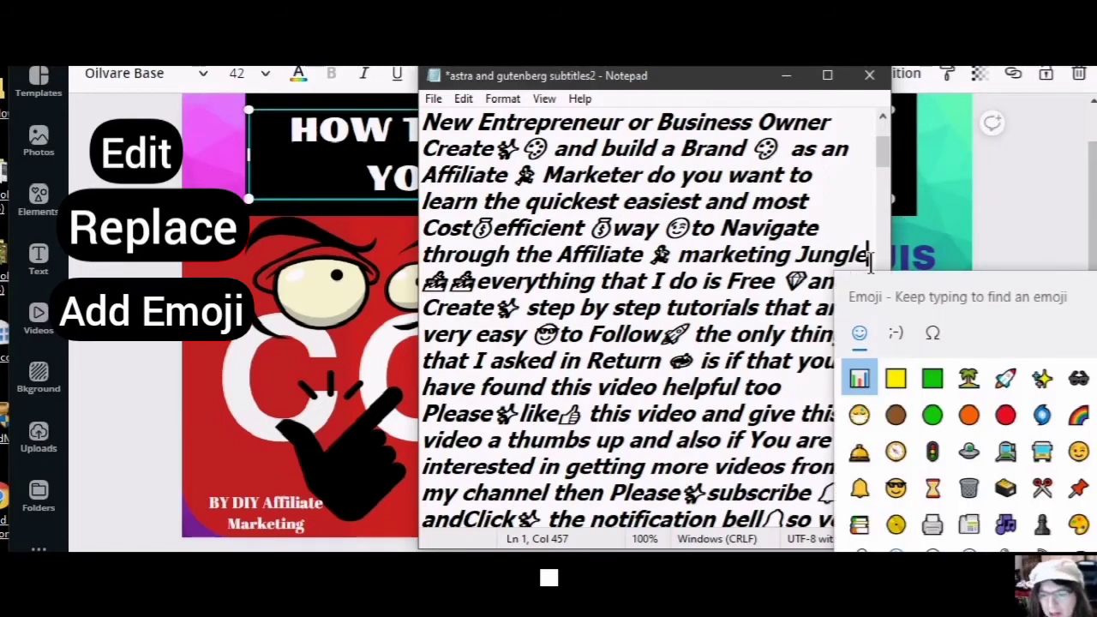
pyautogui.click(969, 379)
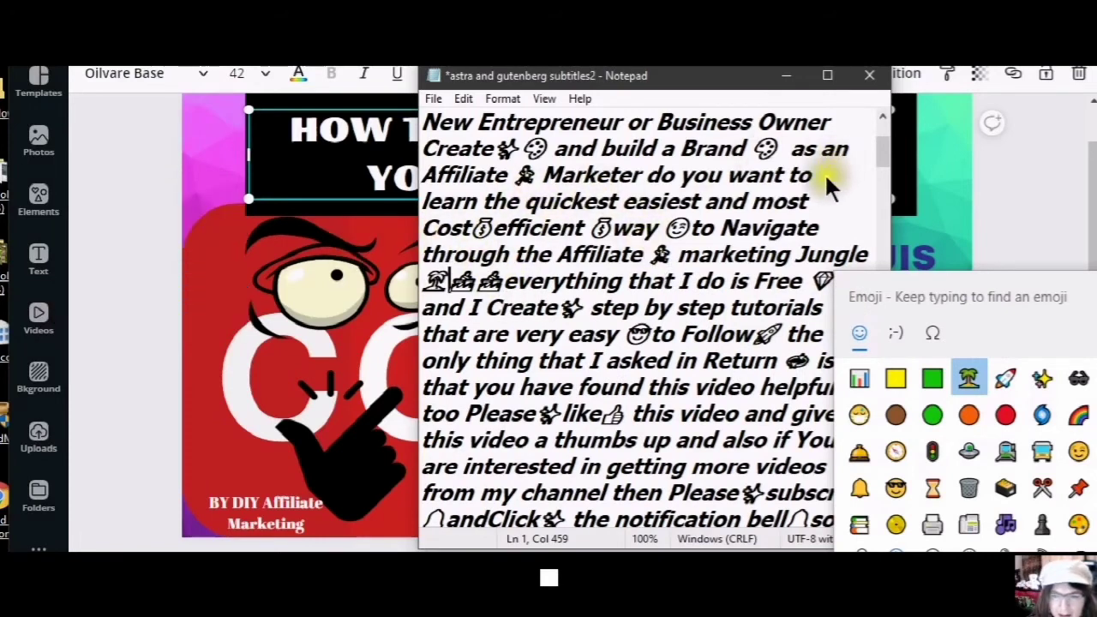
pyautogui.press('Escape')
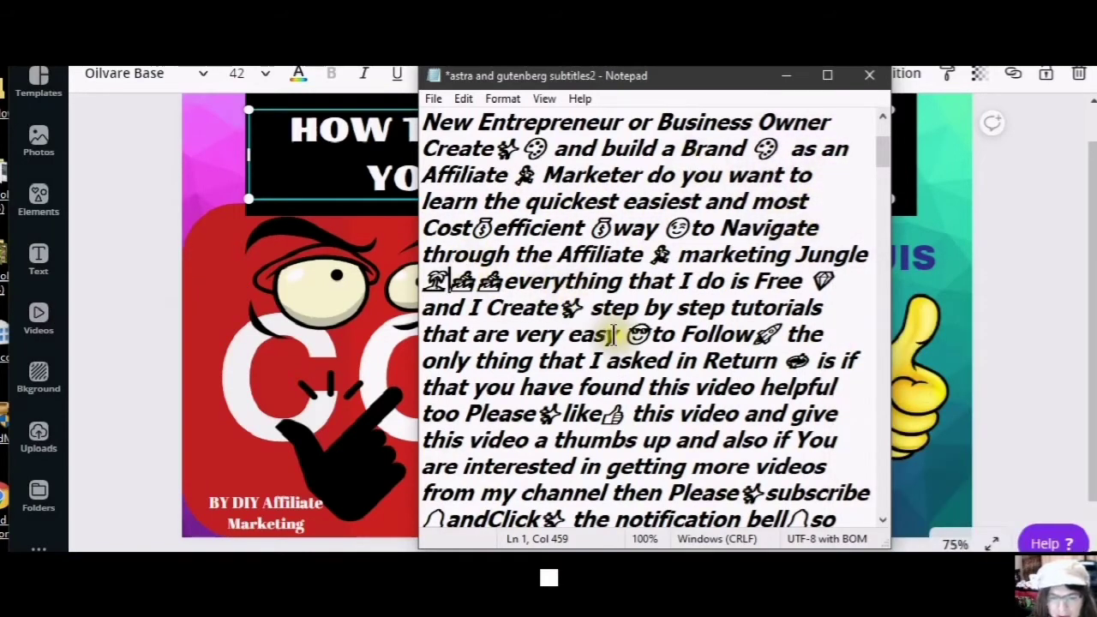
# - Copy the bellhop-bell emoji from the Untitled emoji collection window
pyautogui.scroll(-5, 612, 330)
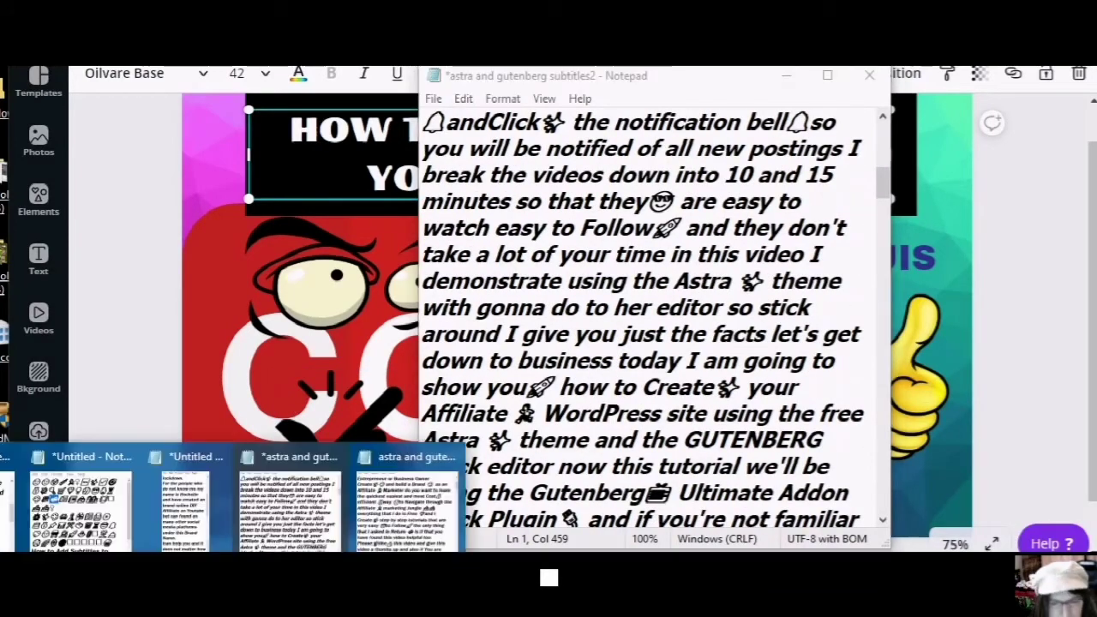
pyautogui.click(77, 519)
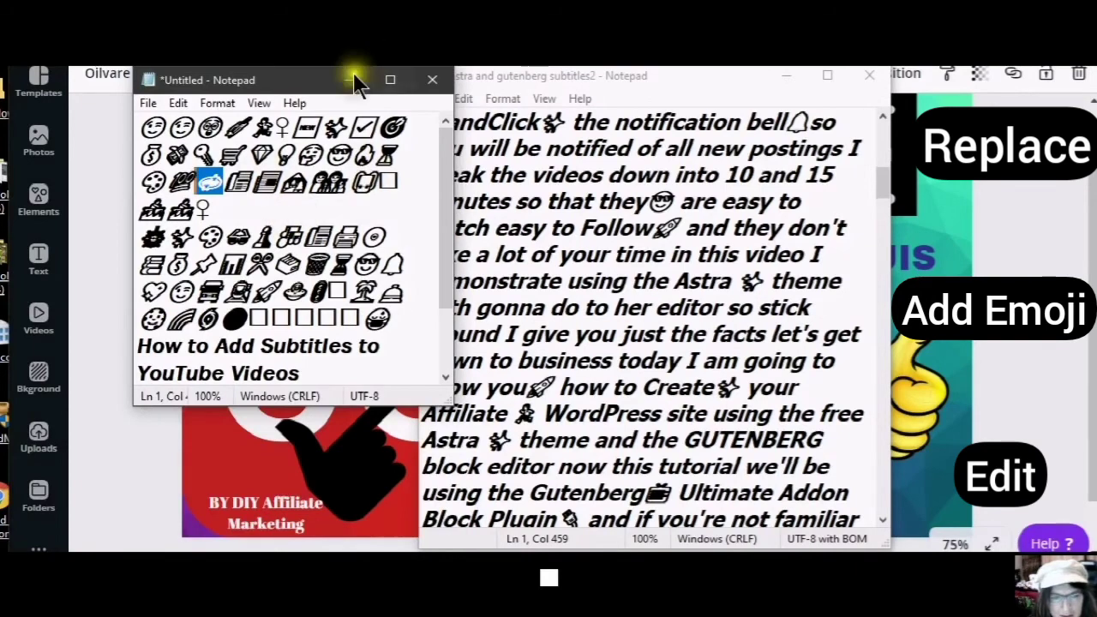
pyautogui.click(298, 86)
pyautogui.moveTo(297, 77); pyautogui.dragTo(266, 19)
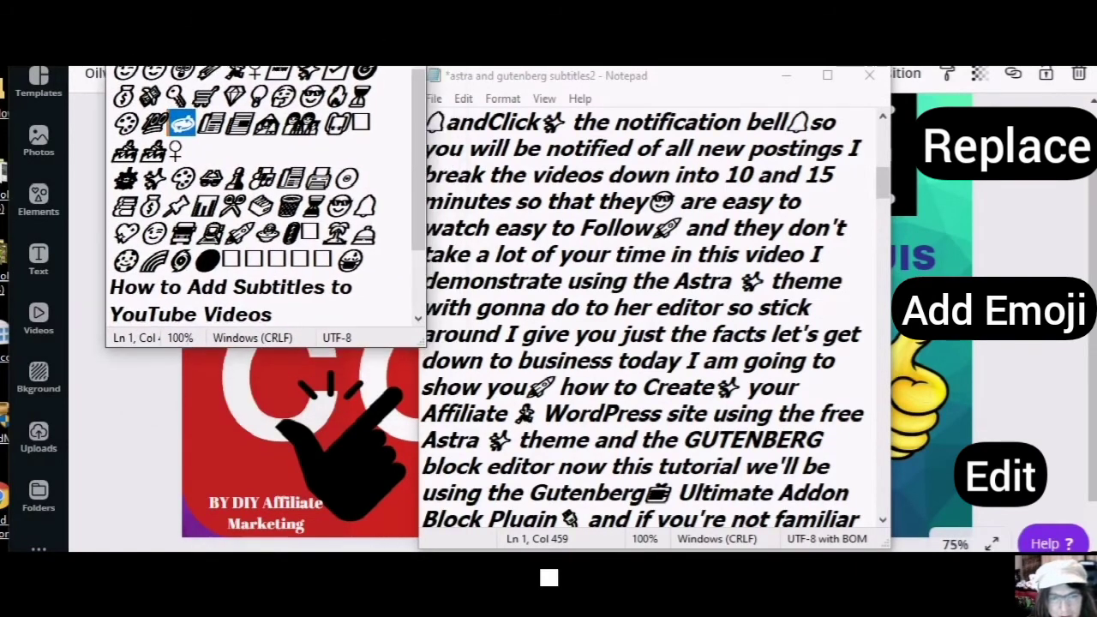
pyautogui.click(359, 227)
pyautogui.moveTo(374, 230); pyautogui.dragTo(375, 232)
pyautogui.rightClick(370, 235)
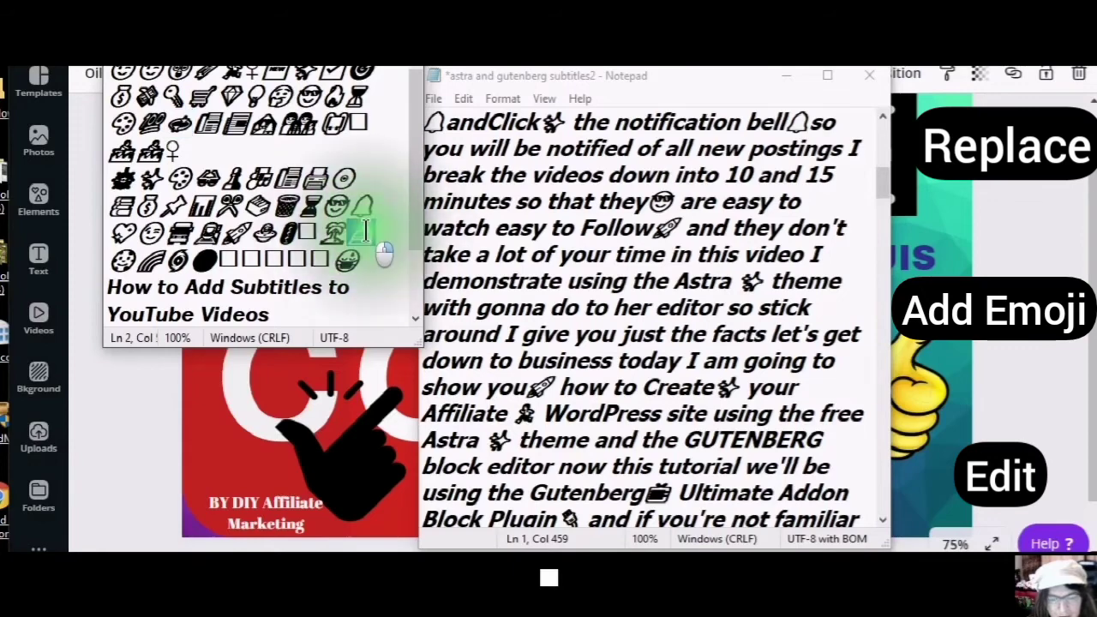
pyautogui.click(255, 293)
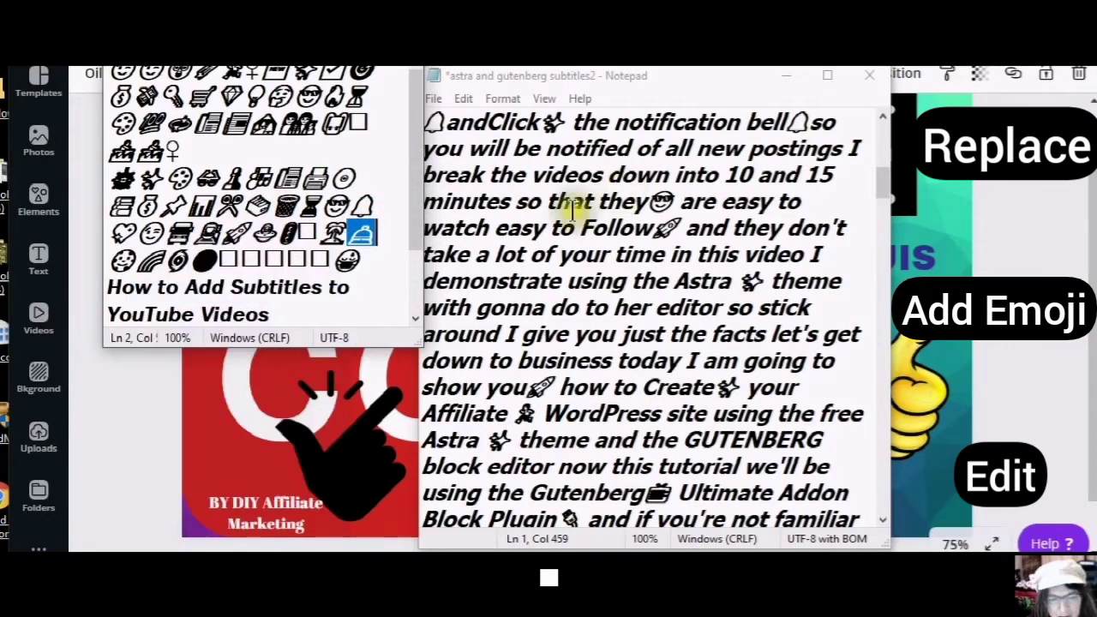
# - Paste the bell emoji right after 'install' in the starter templates line
pyautogui.scroll(-2, 605, 210)
pyautogui.scroll(-2, 605, 210)
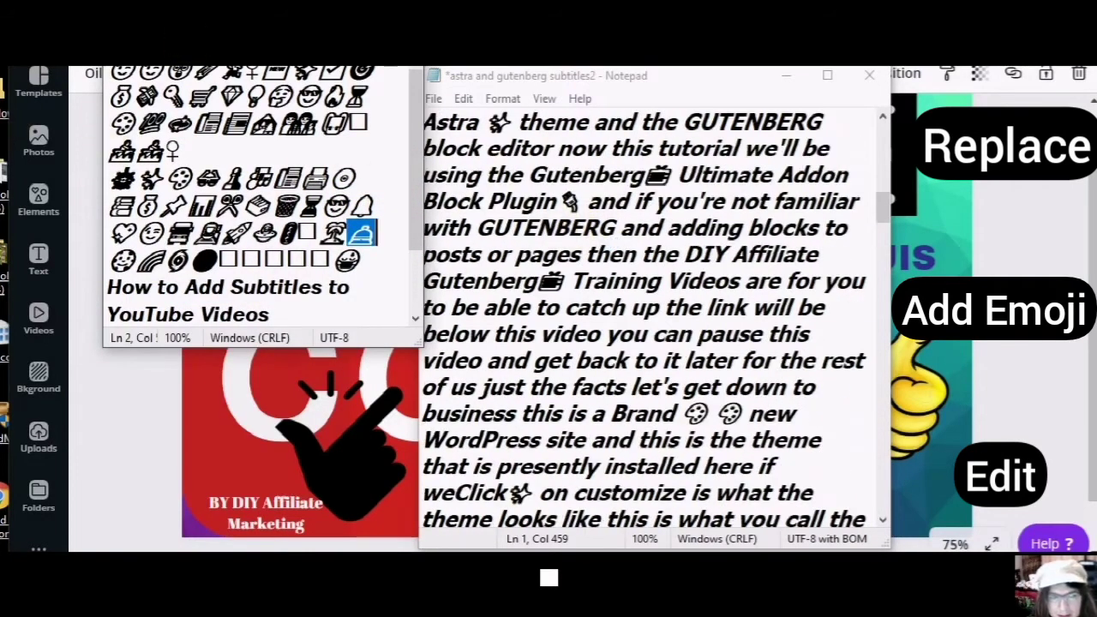
pyautogui.scroll(-6, 558, 289)
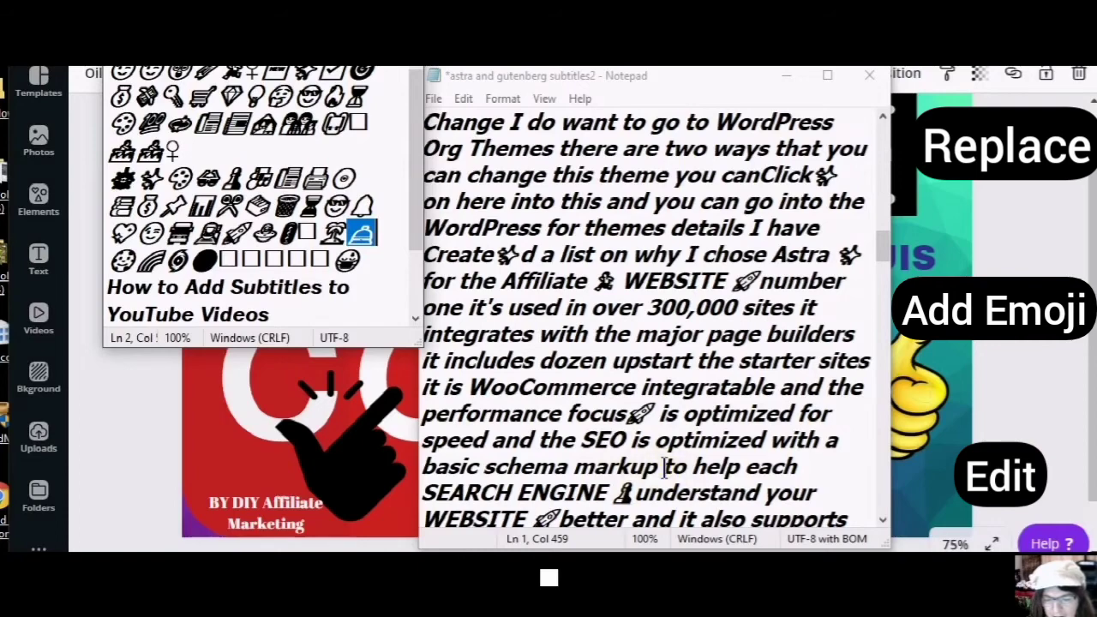
pyautogui.scroll(-3, 642, 467)
pyautogui.scroll(-5, 643, 467)
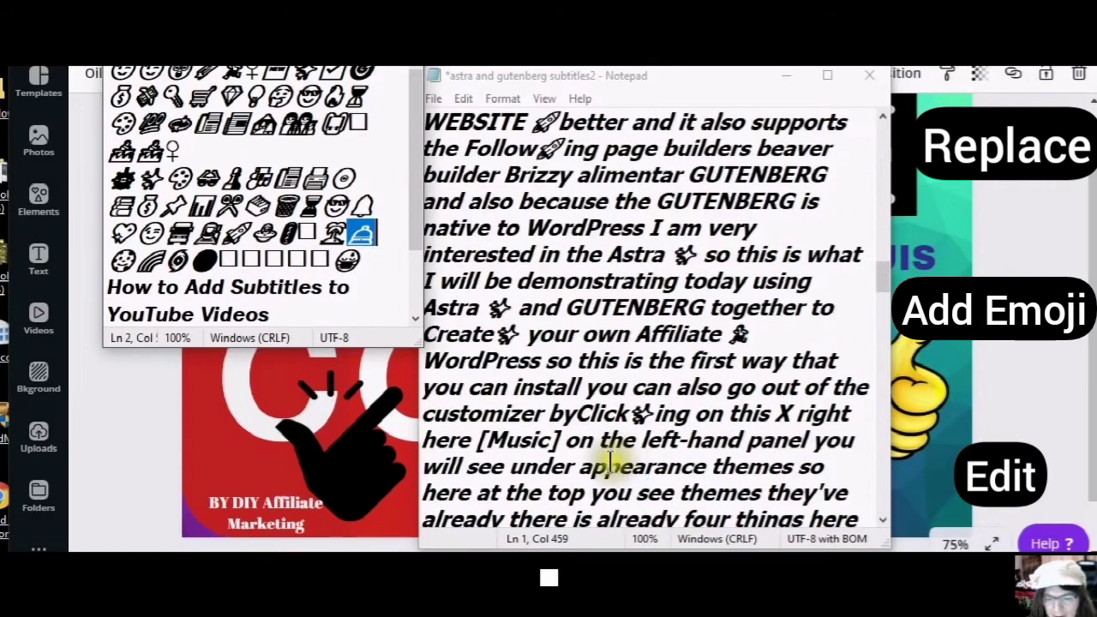
pyautogui.scroll(-3, 605, 467)
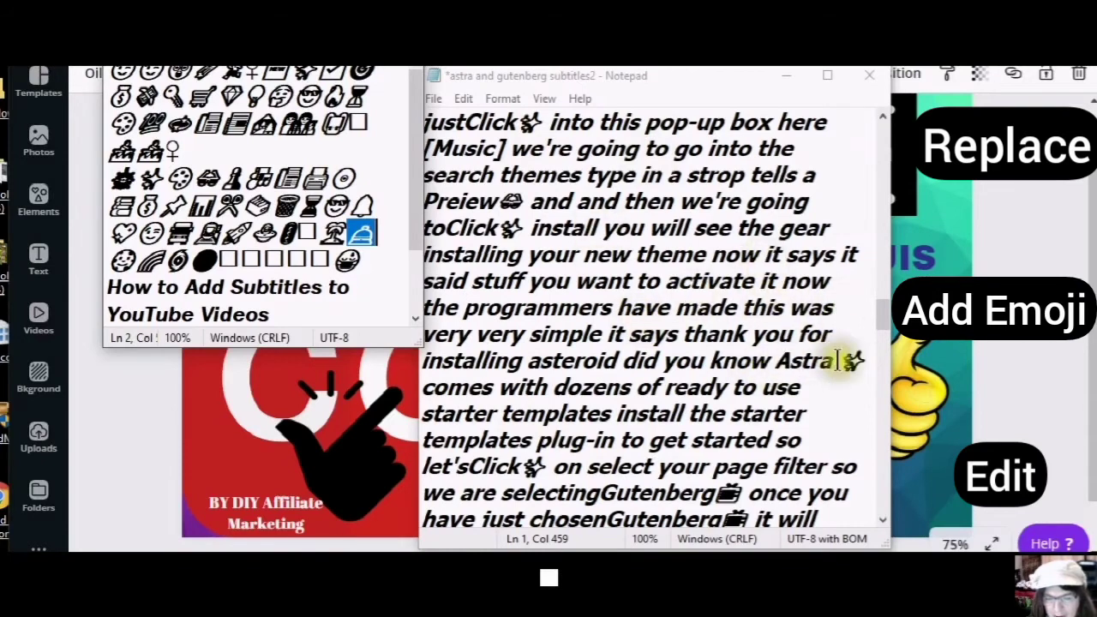
pyautogui.click(683, 420)
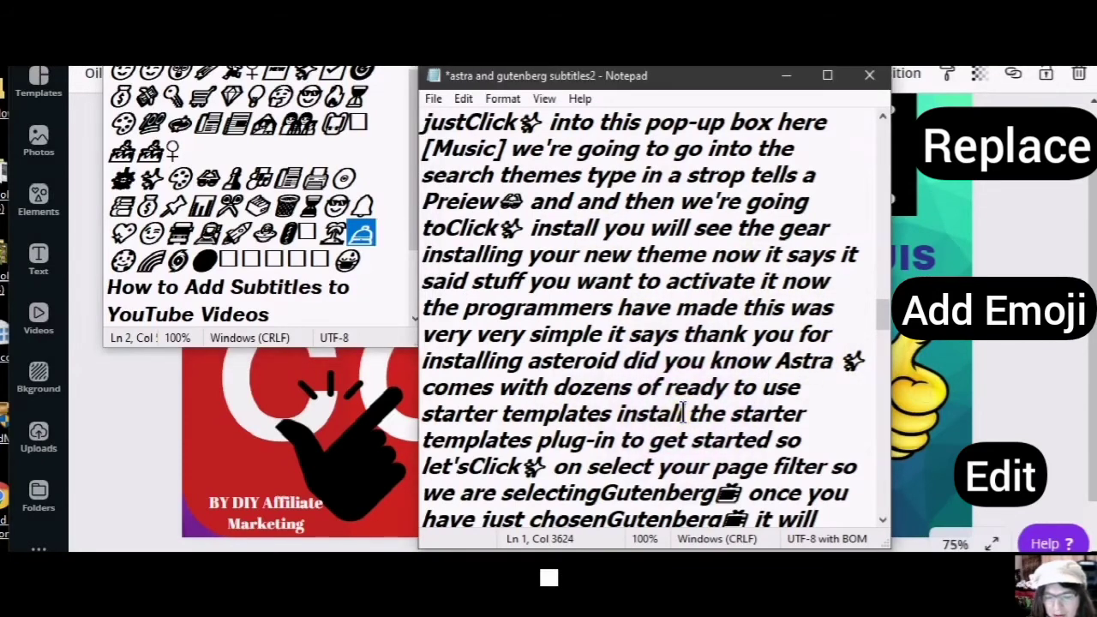
pyautogui.rightClick(471, 139)
pyautogui.click(489, 215)
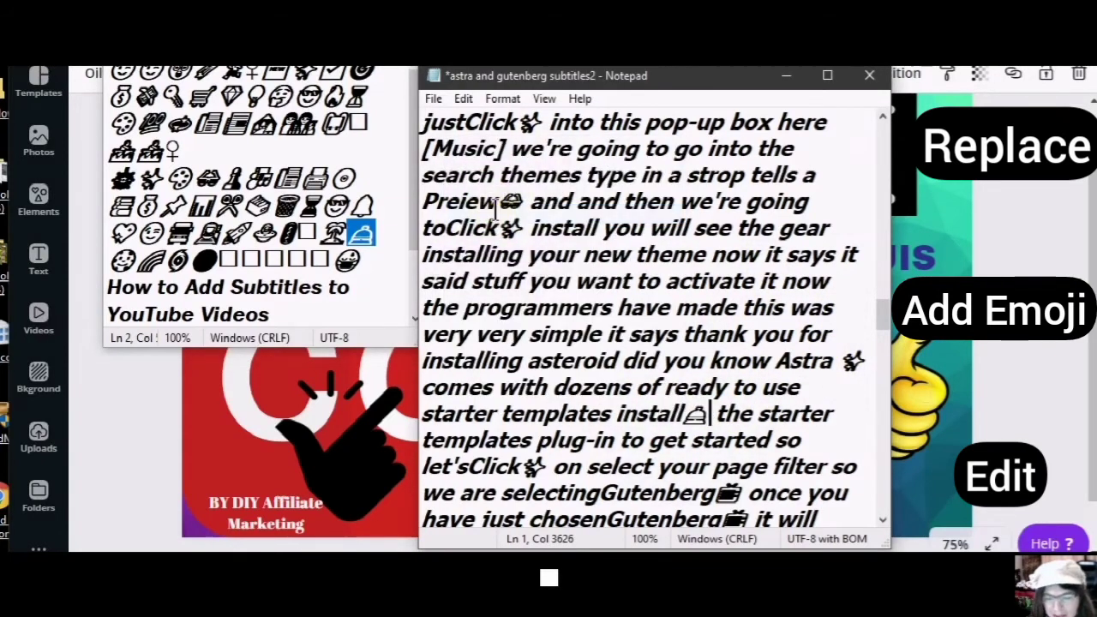
pyautogui.scroll(10, 519, 237)
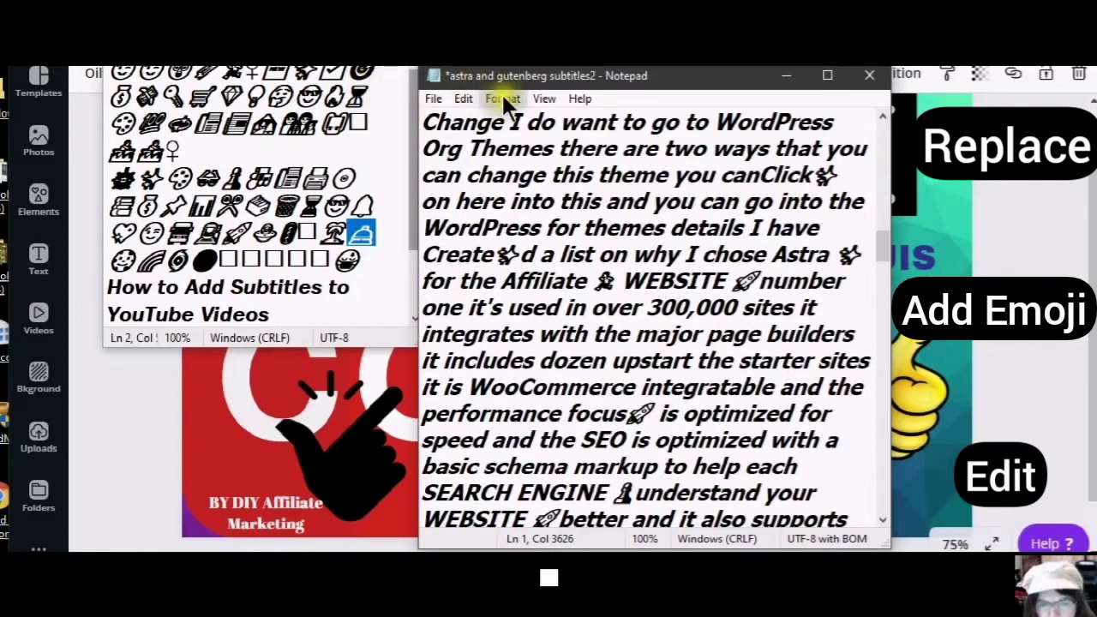
pyautogui.scroll(14, 552, 198)
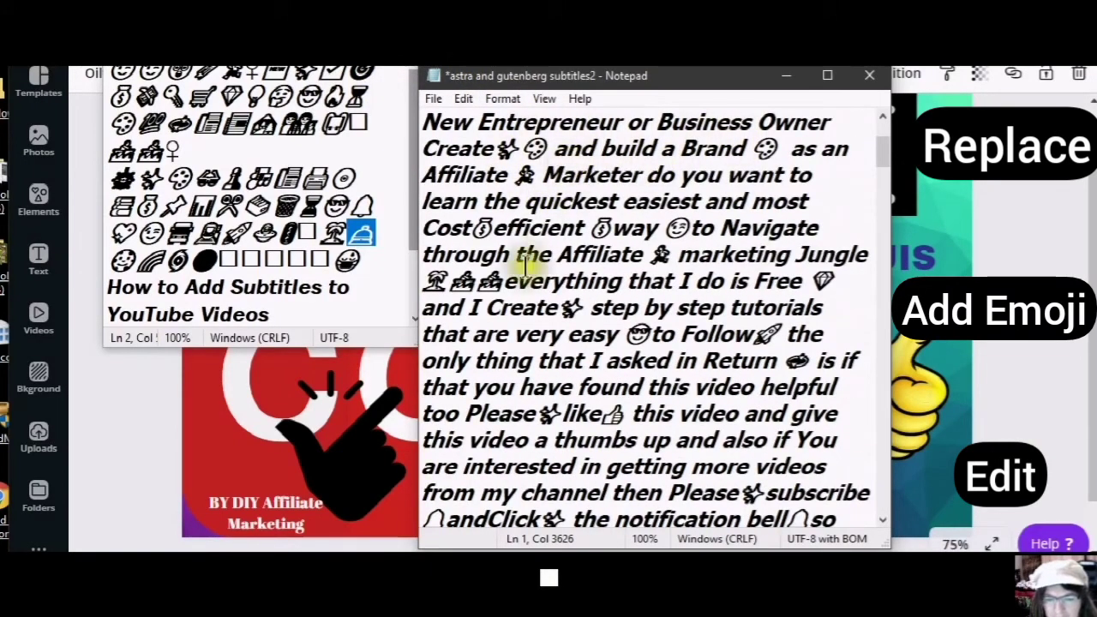
# - Replace All 'efficient' with 'Efficient' plus an emoji, so the transcript reads 'Cost Efficient'
pyautogui.moveTo(493, 228); pyautogui.dragTo(589, 228)
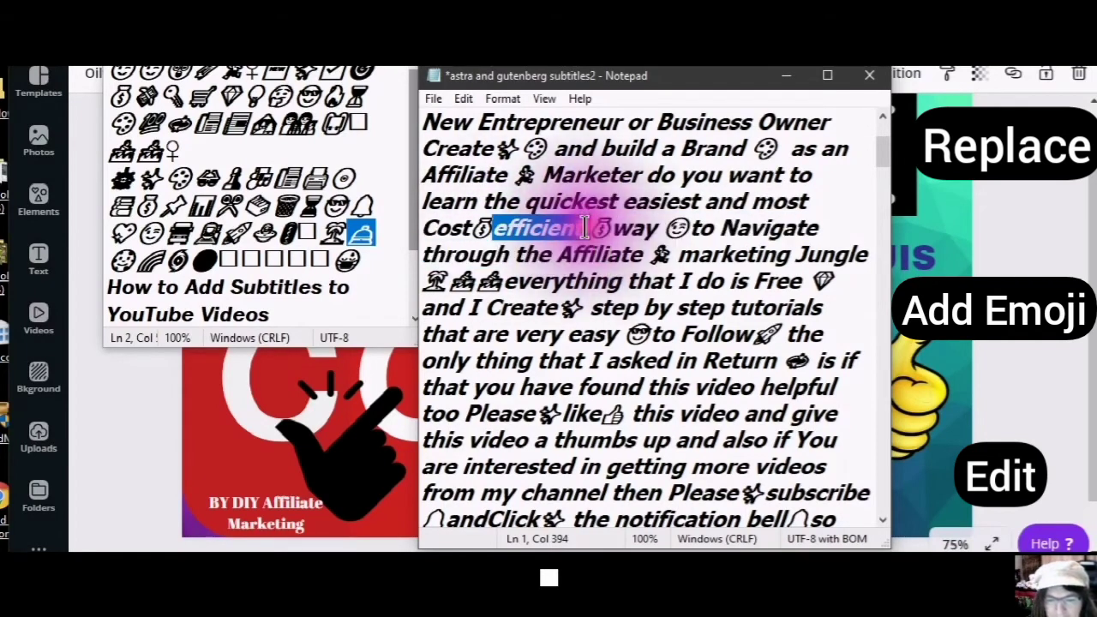
pyautogui.click(461, 101)
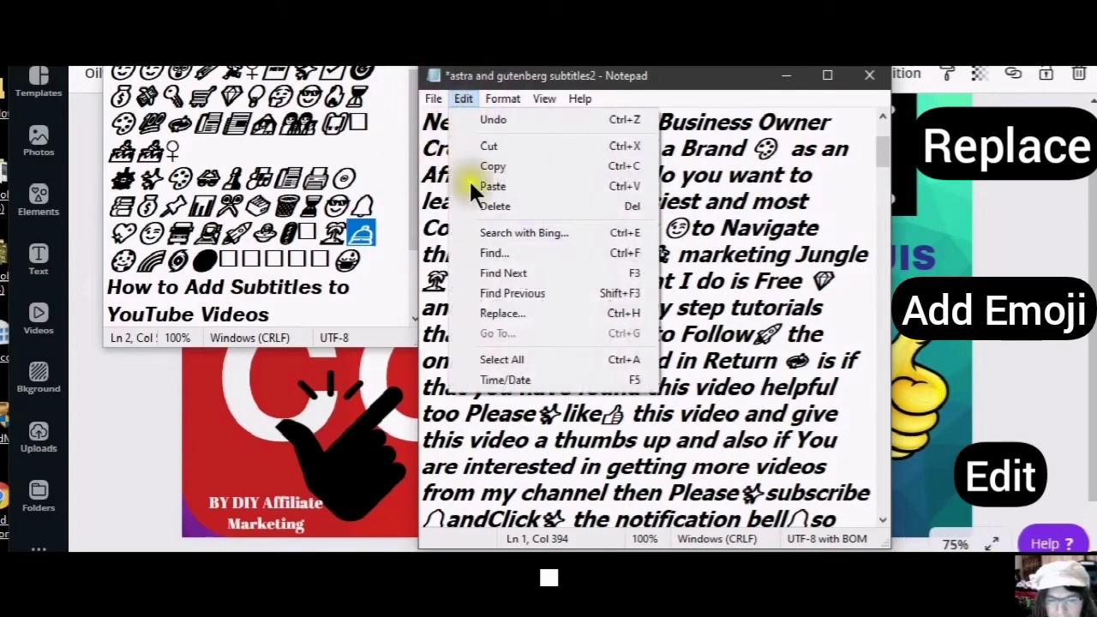
pyautogui.click(500, 314)
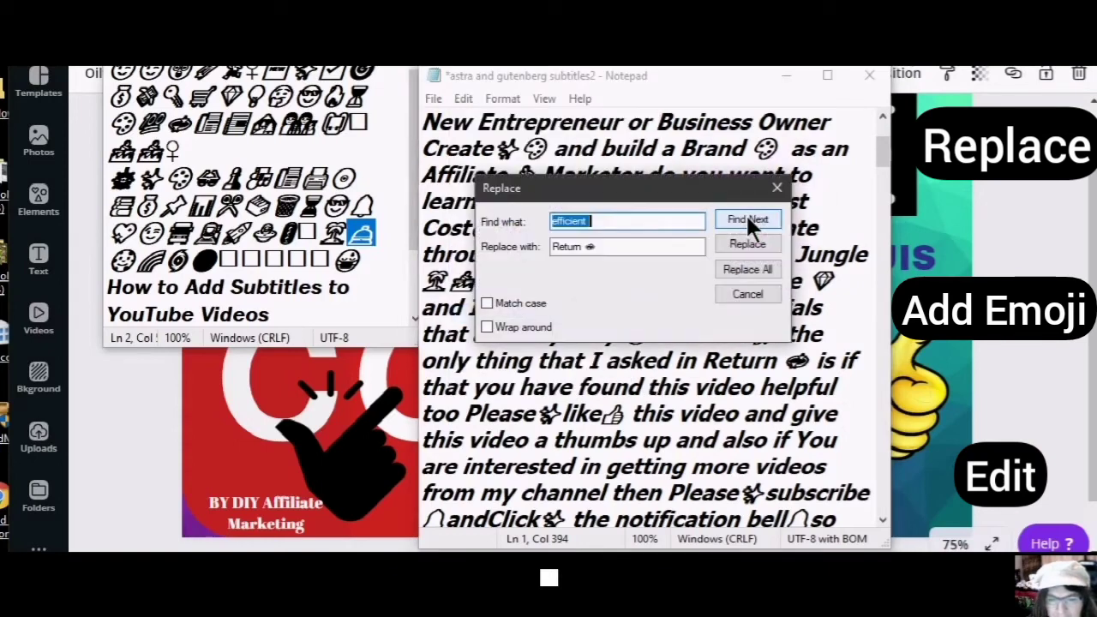
pyautogui.click(584, 246)
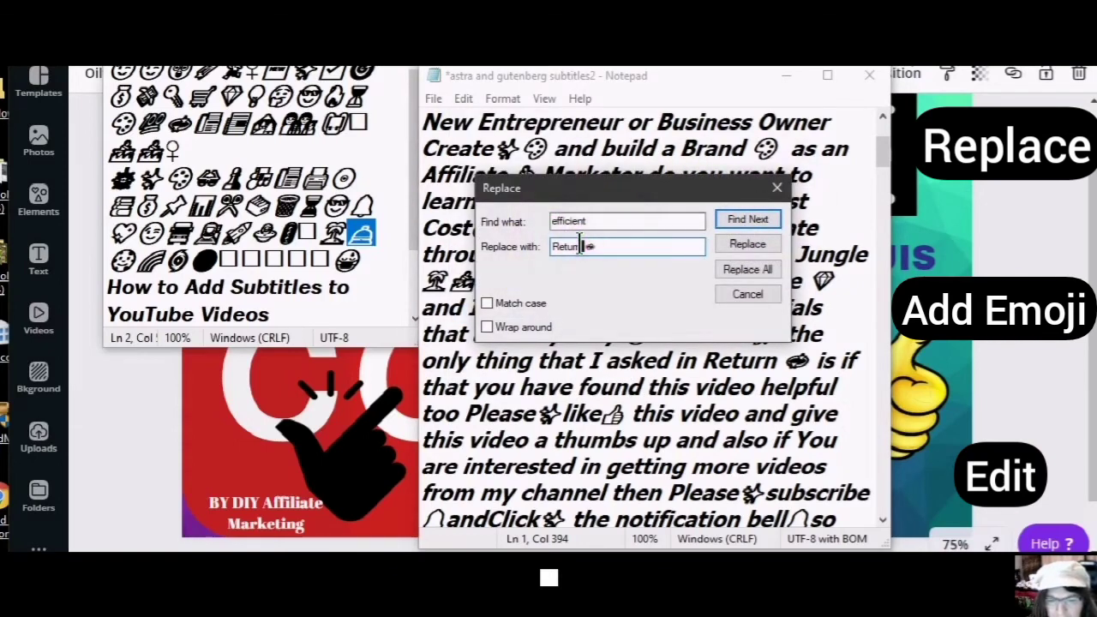
pyautogui.doubleClick(563, 246)
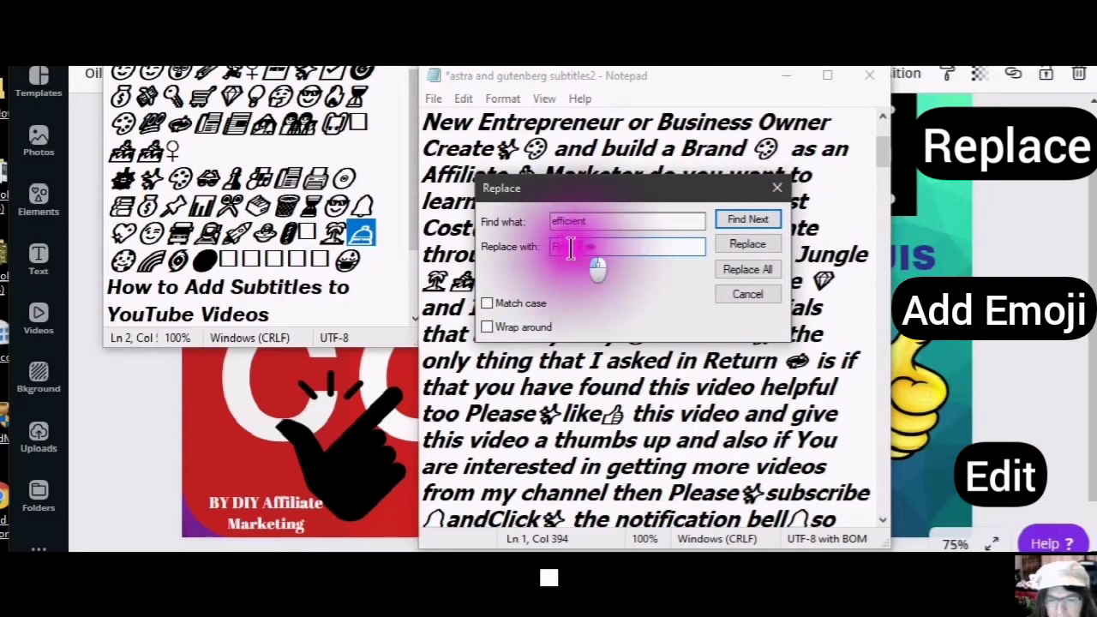
pyautogui.write('e')
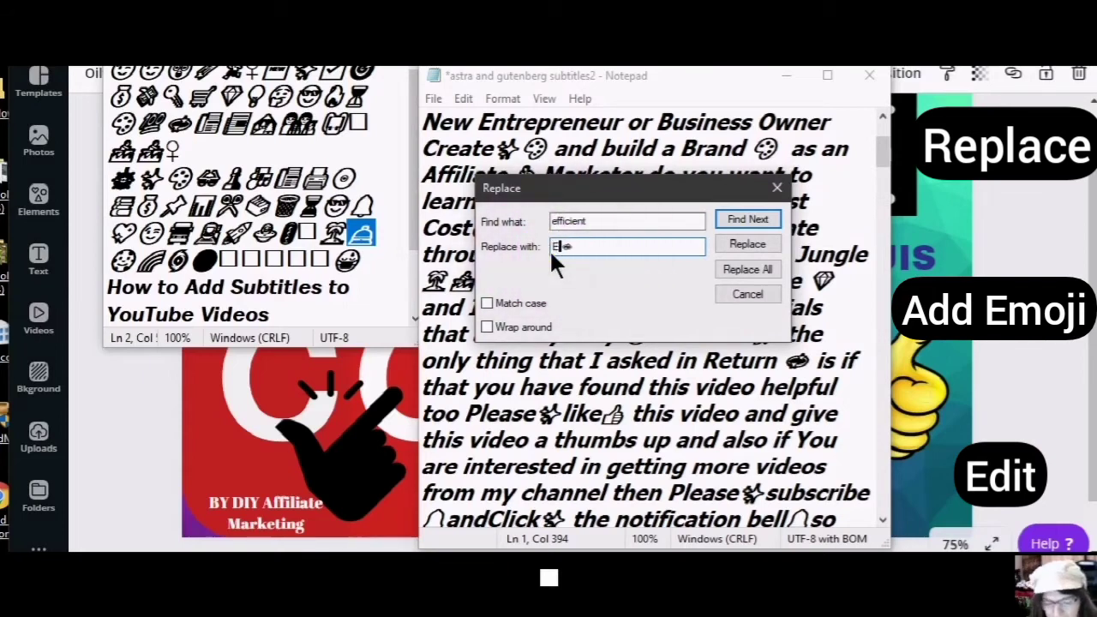
pyautogui.write('ffi')
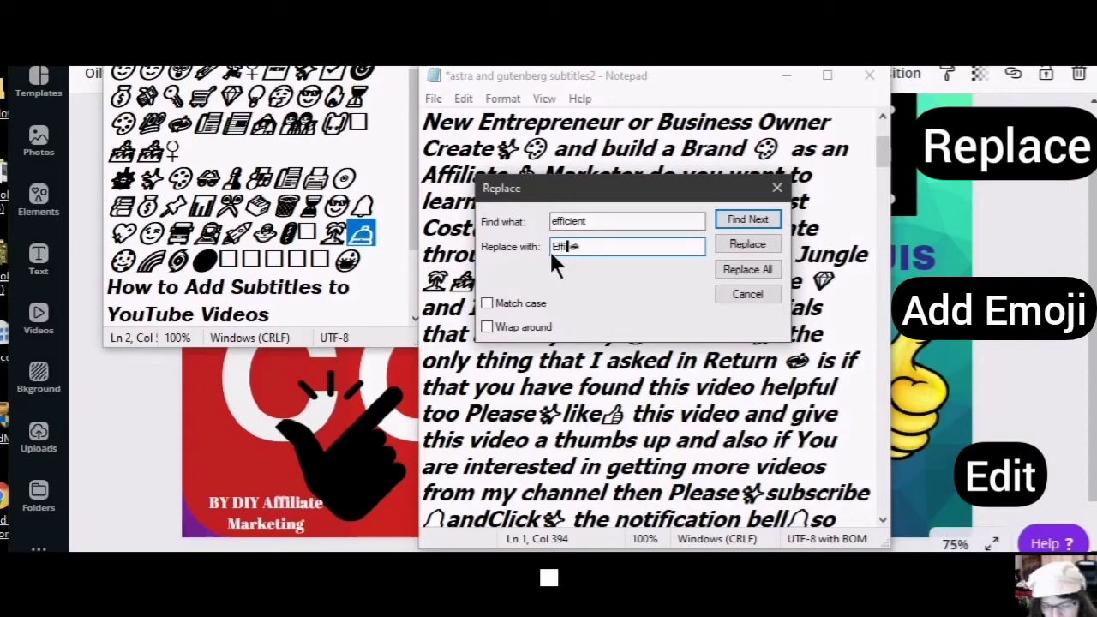
pyautogui.write('cient')
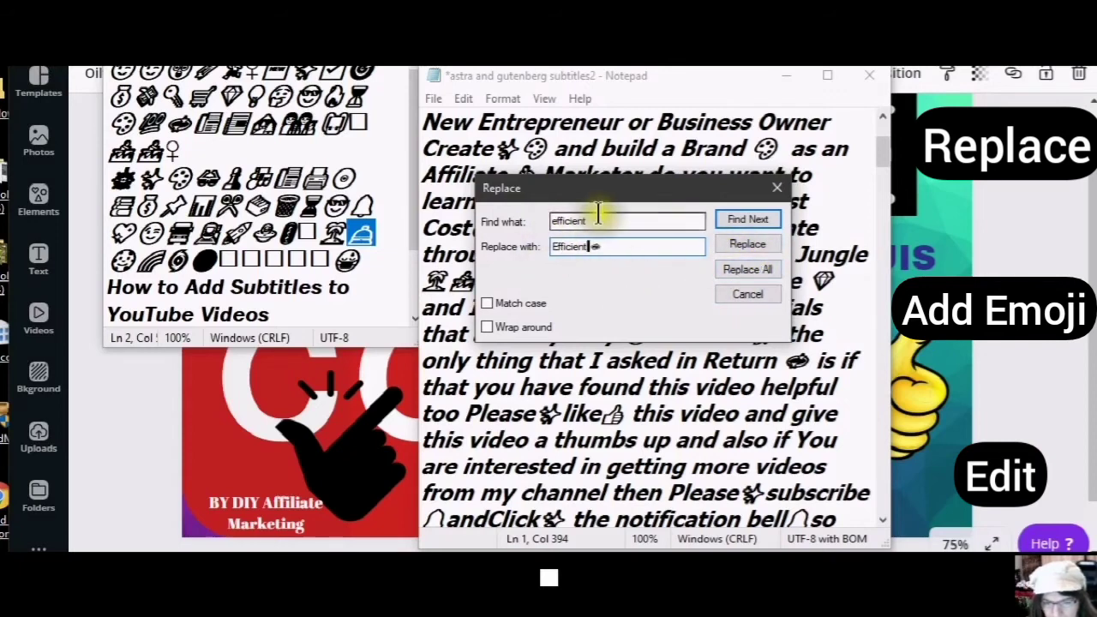
pyautogui.click(749, 269)
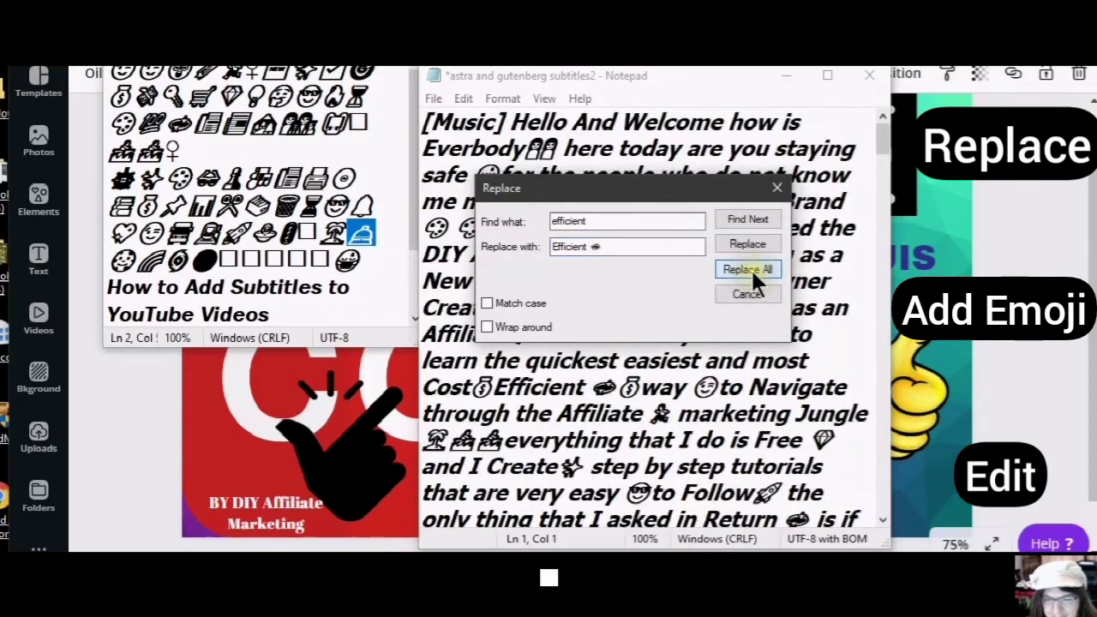
pyautogui.click(777, 192)
# - Save As 'astra and gutenberg subtitles3' on the Desktop, replacing the trailing 2 with 3
pyautogui.scroll(-4, 607, 163)
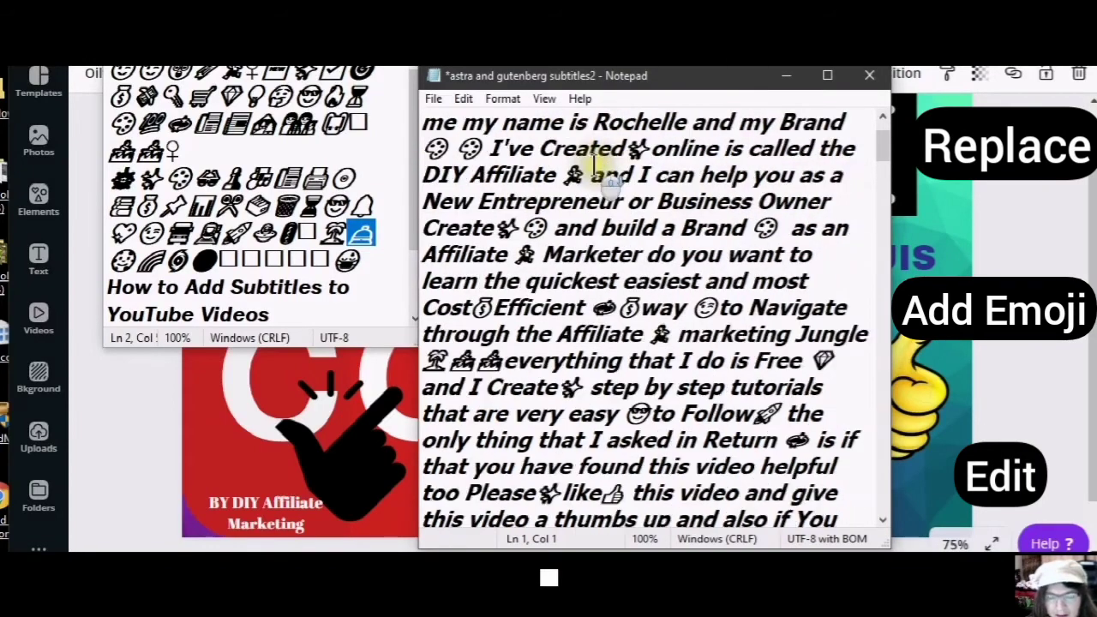
pyautogui.scroll(-3, 596, 271)
pyautogui.scroll(7, 603, 261)
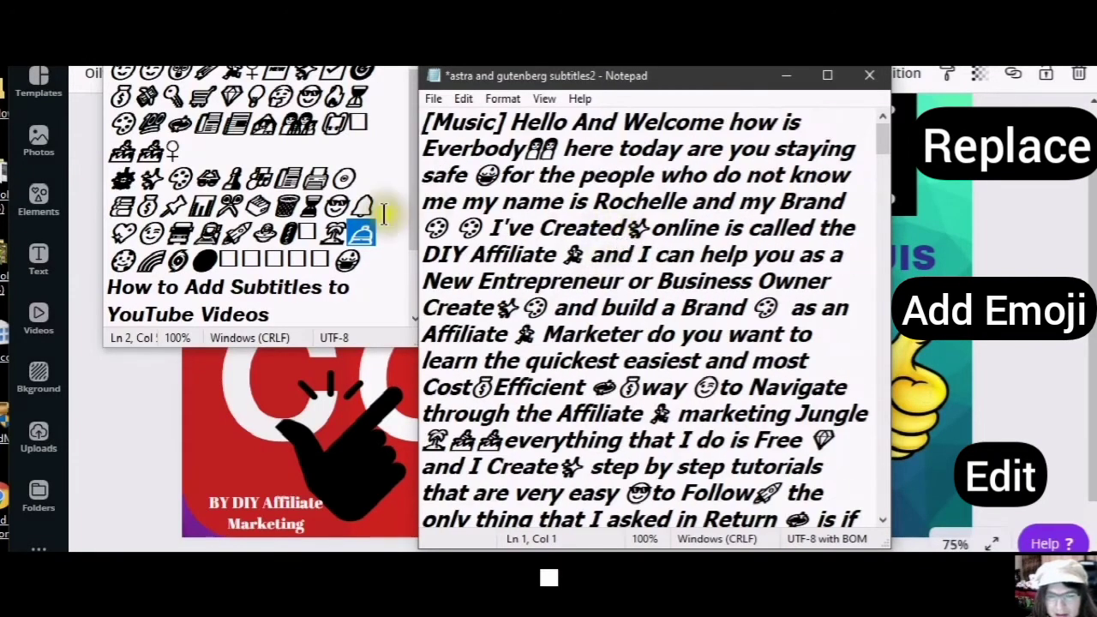
pyautogui.moveTo(429, 83); pyautogui.dragTo(431, 87)
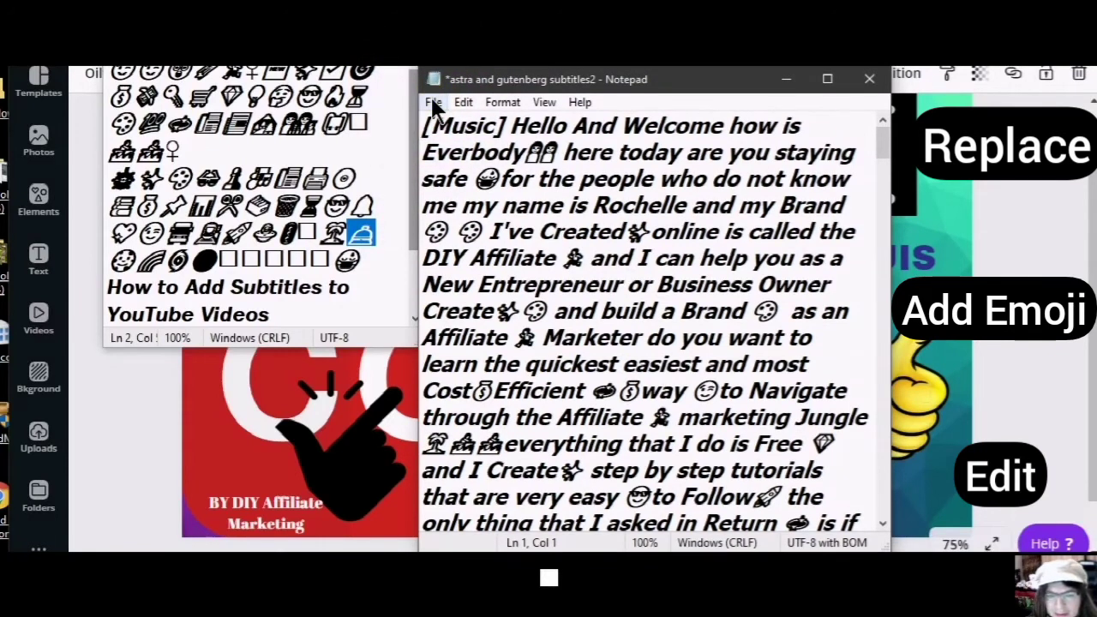
pyautogui.click(434, 101)
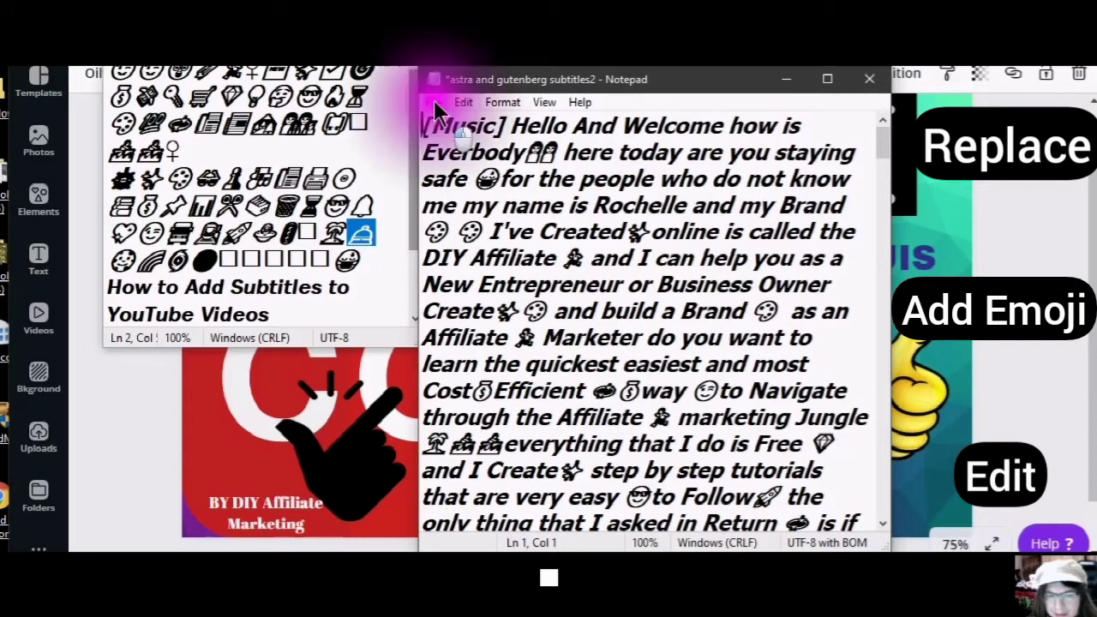
pyautogui.click(461, 203)
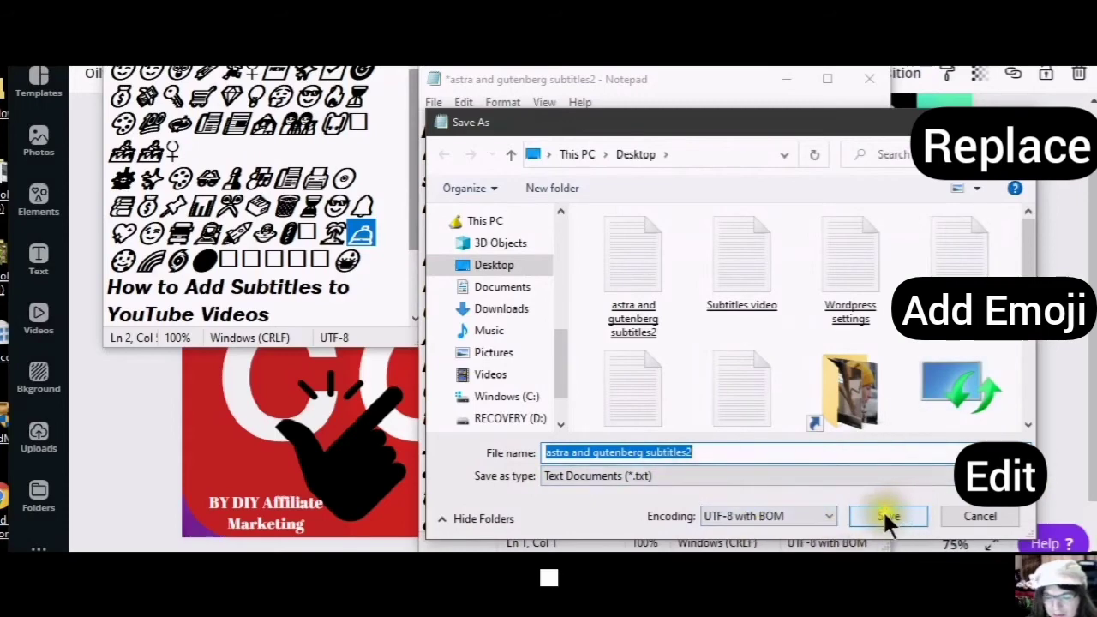
pyautogui.click(705, 452)
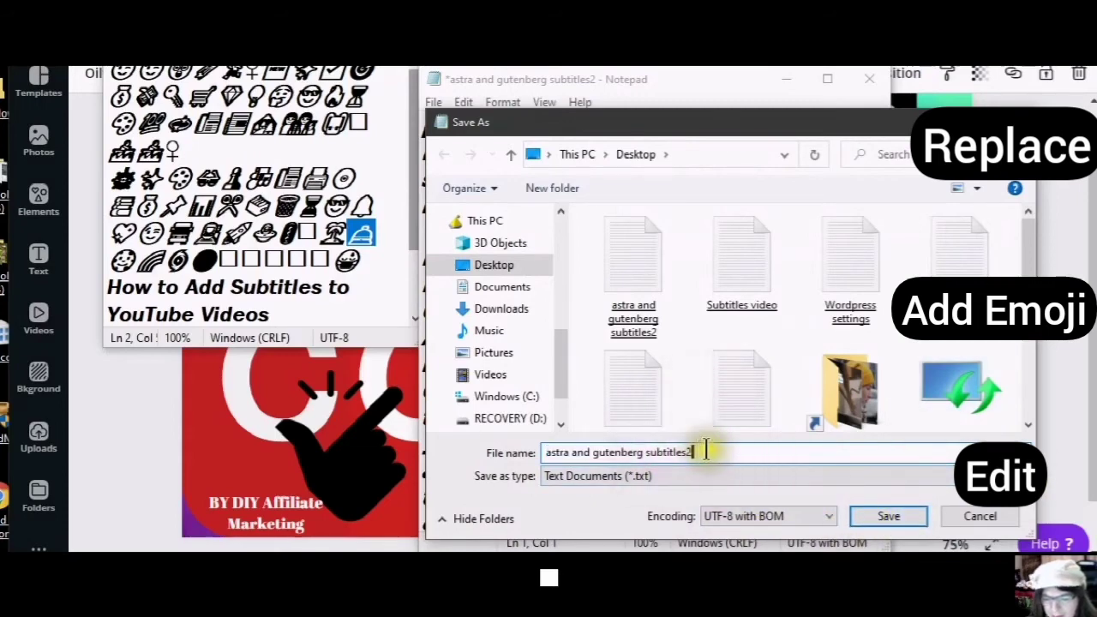
pyautogui.press('BackSpace')
pyautogui.write('3')
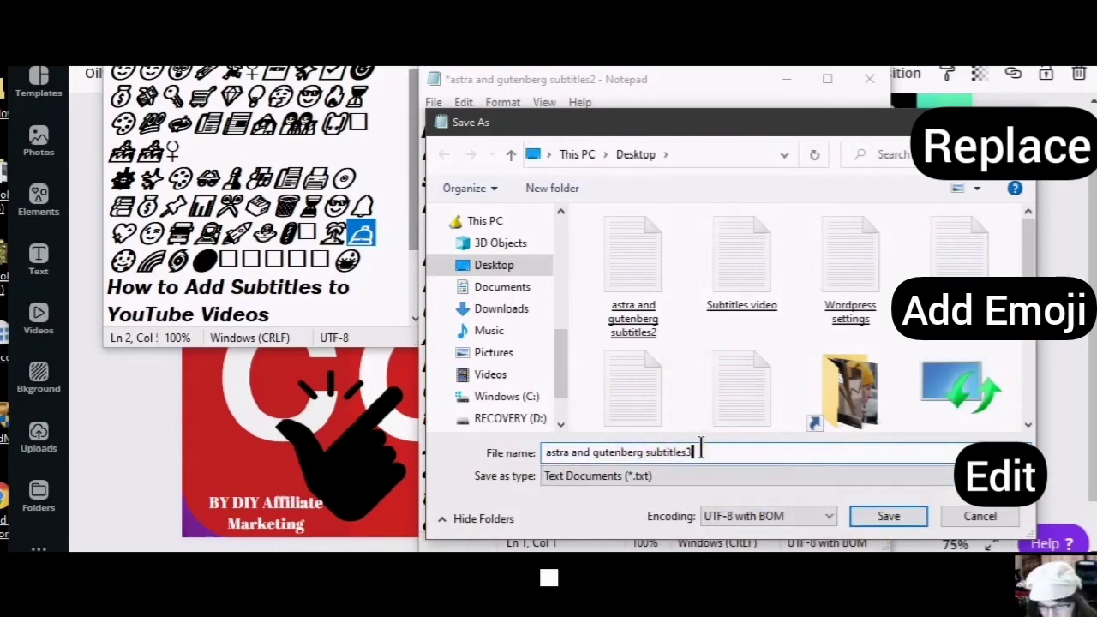
pyautogui.click(893, 511)
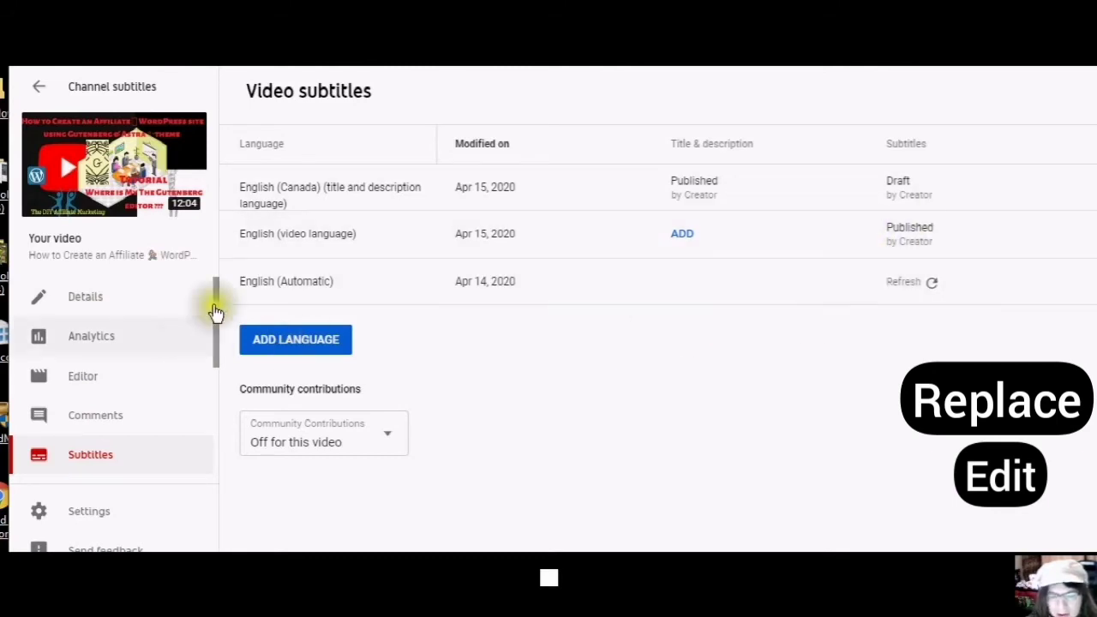
# - Refresh the English (Automatic) subtitles row and open it in Classic Studio for editing
pyautogui.click(929, 284)
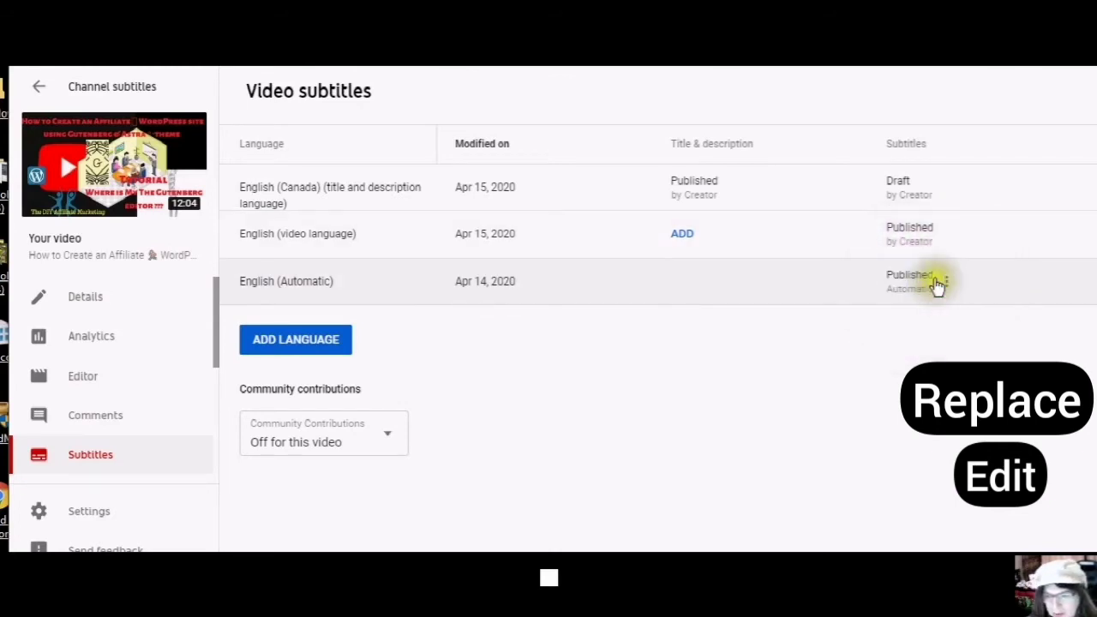
pyautogui.click(943, 285)
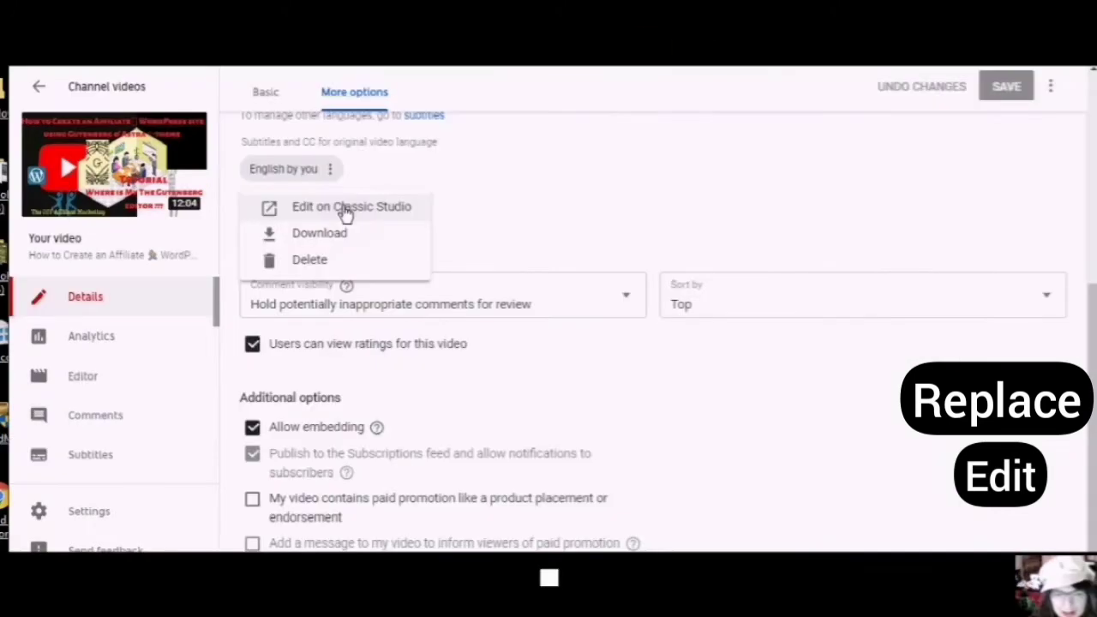
pyautogui.click(345, 214)
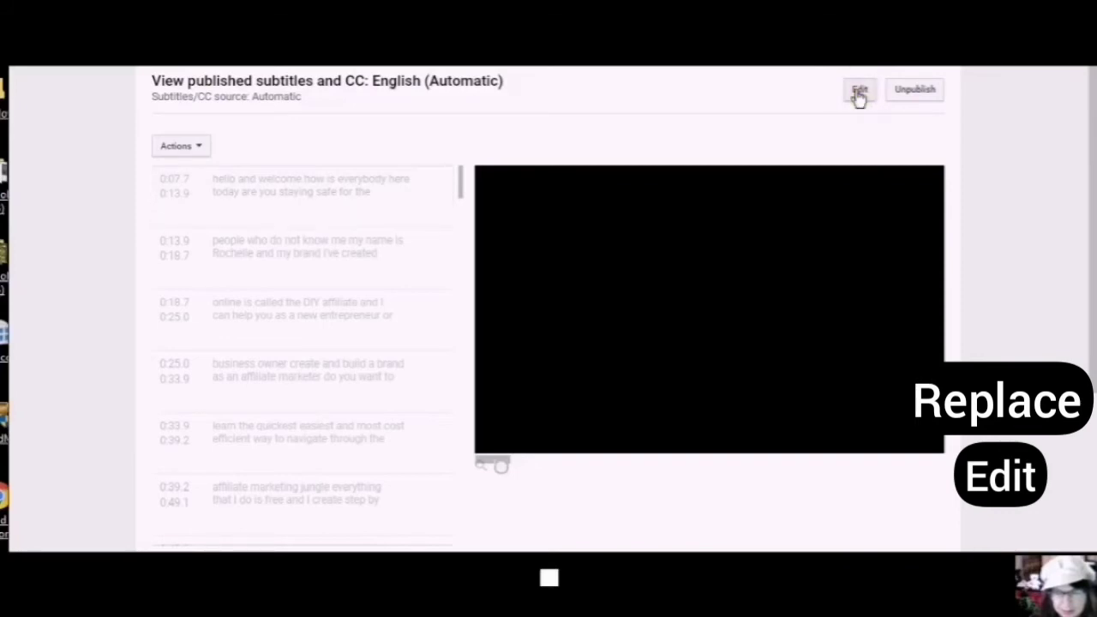
# - Edit the automatic English subtitles, confirming Overwrite, so the timed draft opens for editing
pyautogui.click(860, 94)
pyautogui.click(860, 109)
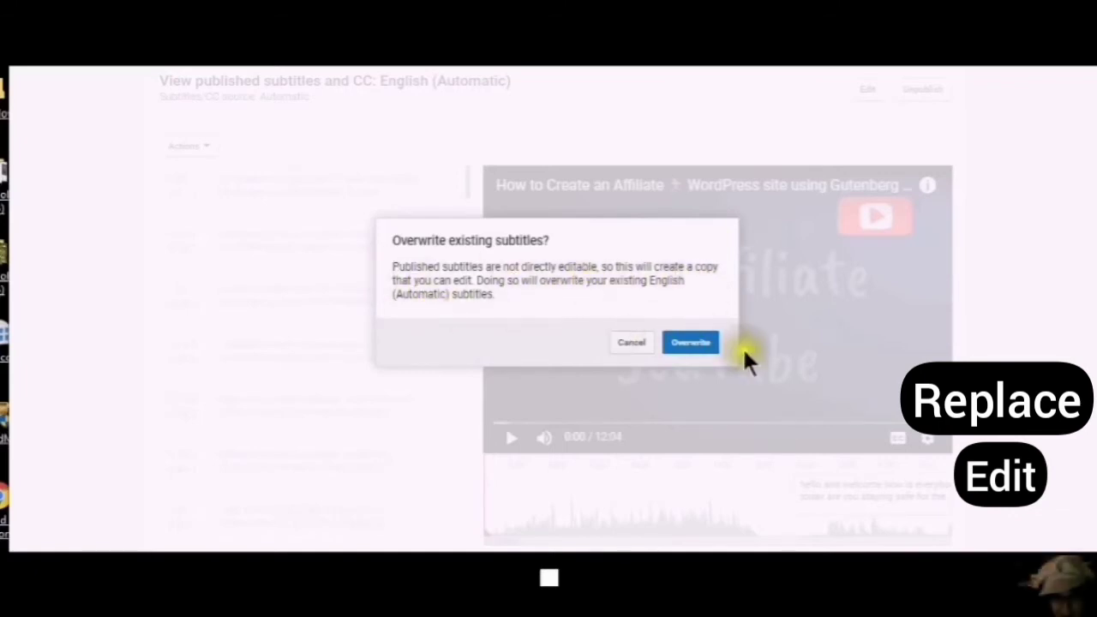
pyautogui.click(691, 346)
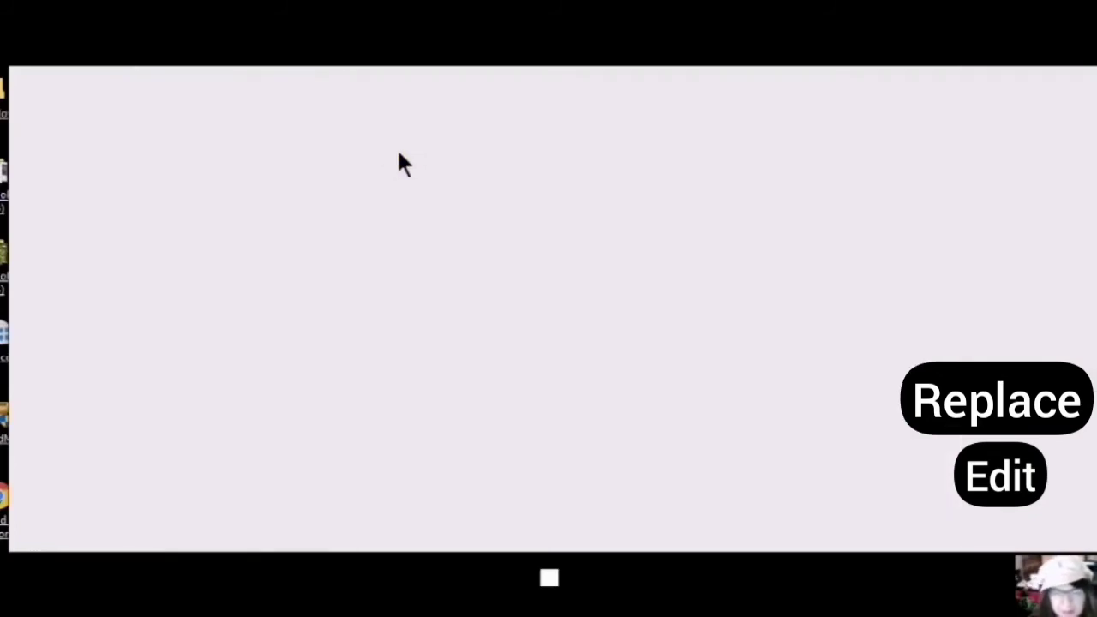
pyautogui.click(180, 145)
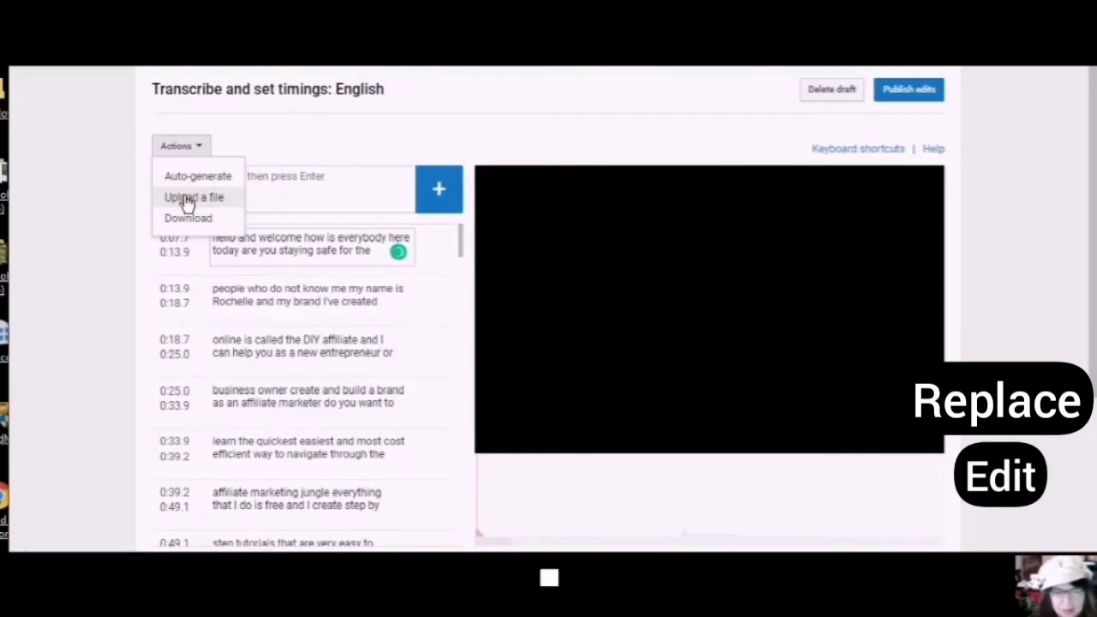
# - Upload astra and gutenberg 5.txt as a Transcript file over the English subtitles
pyautogui.click(187, 199)
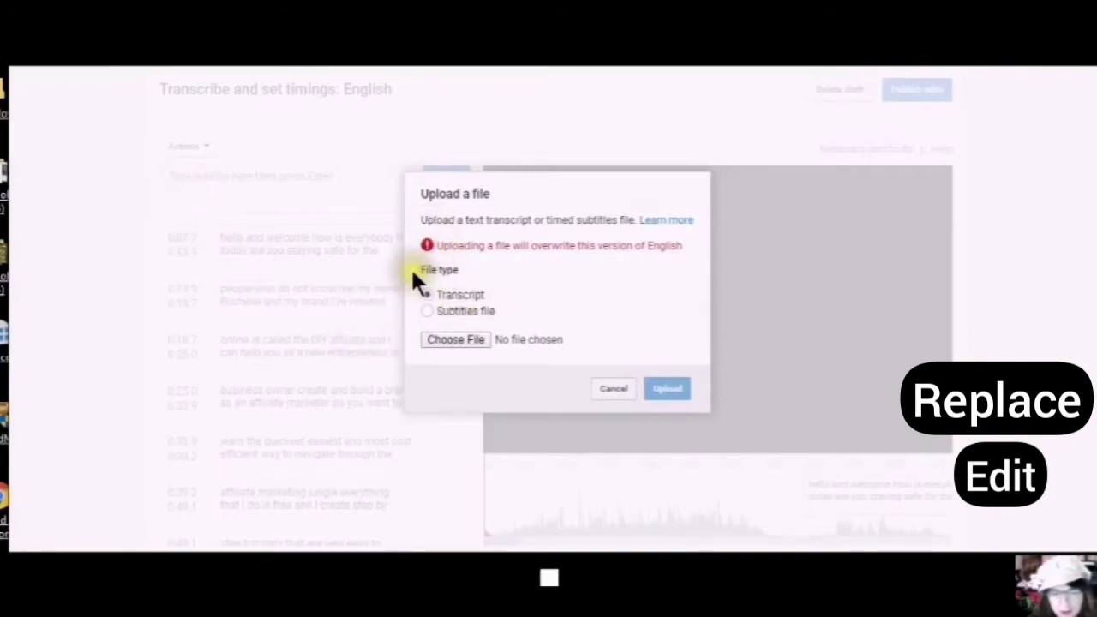
pyautogui.click(439, 296)
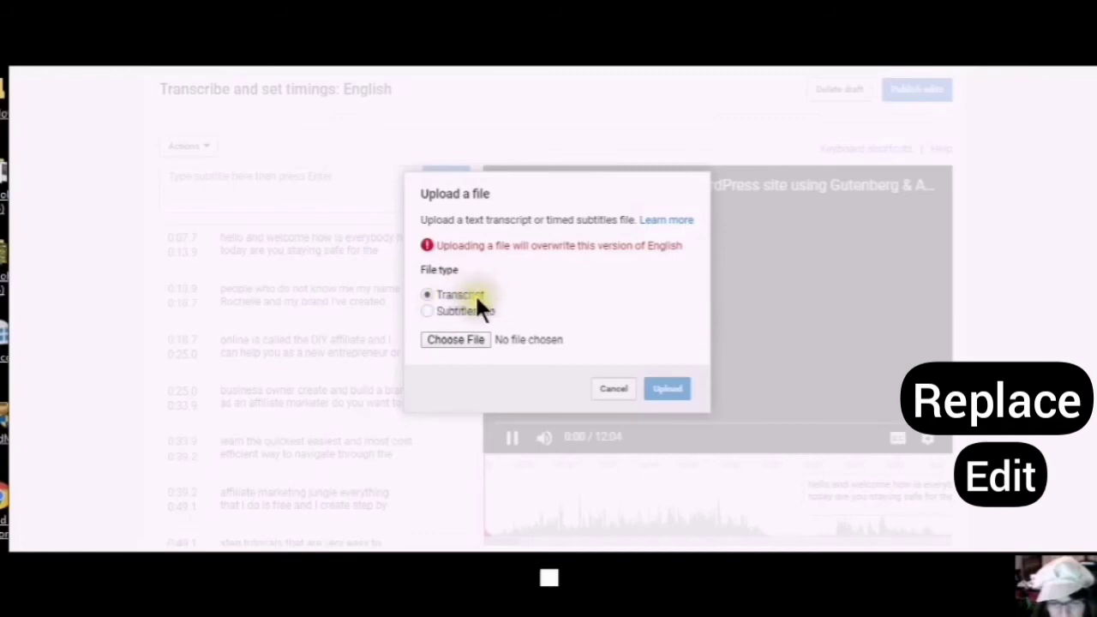
pyautogui.click(451, 340)
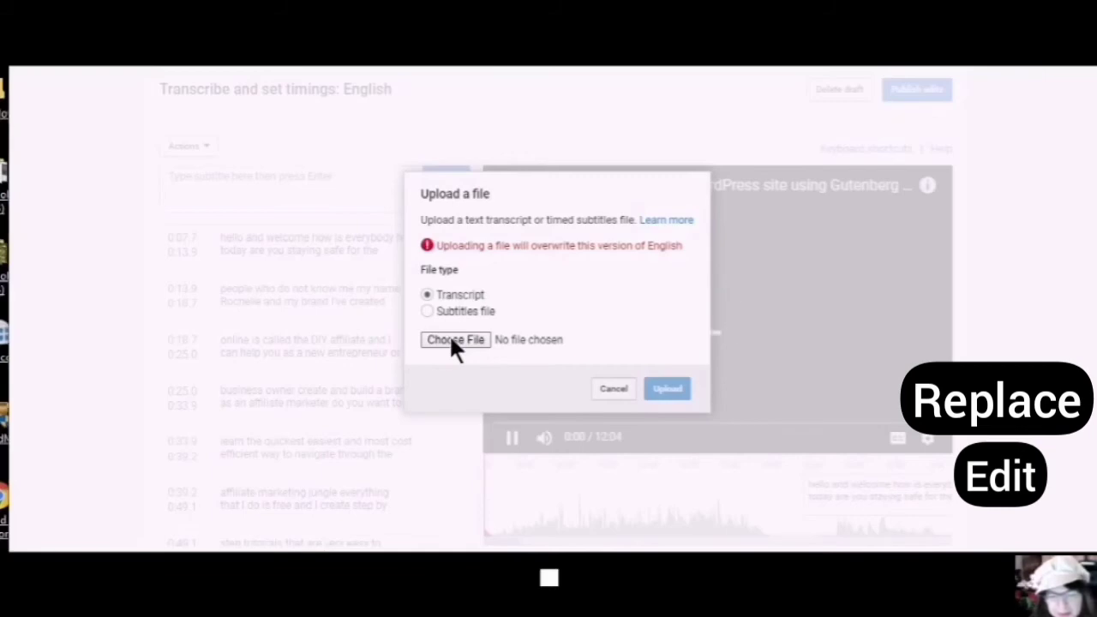
pyautogui.click(477, 307)
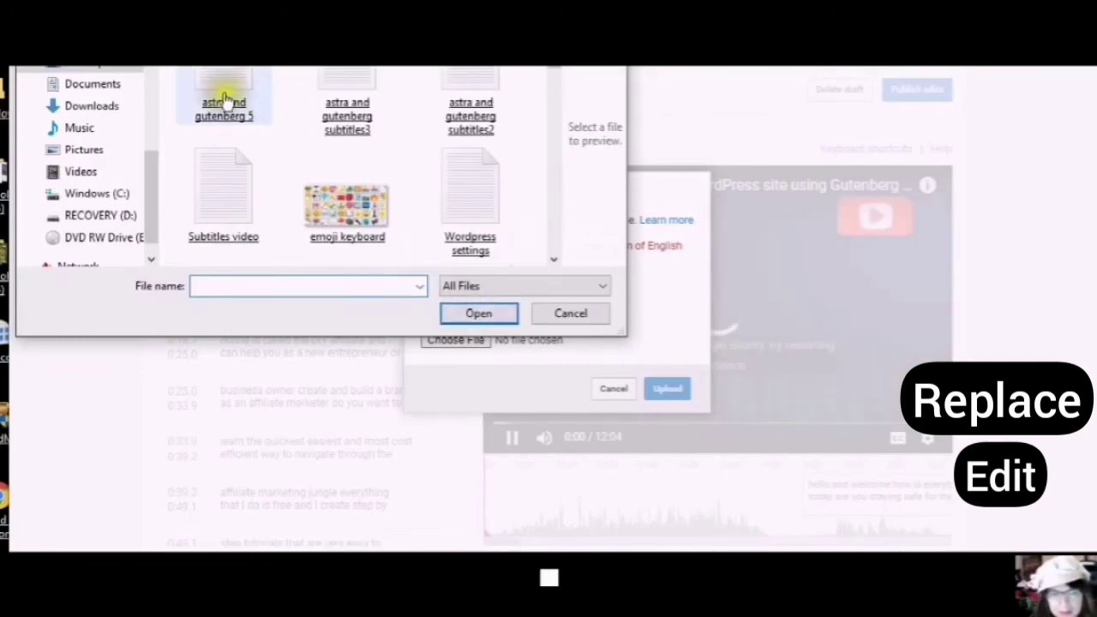
pyautogui.click(225, 108)
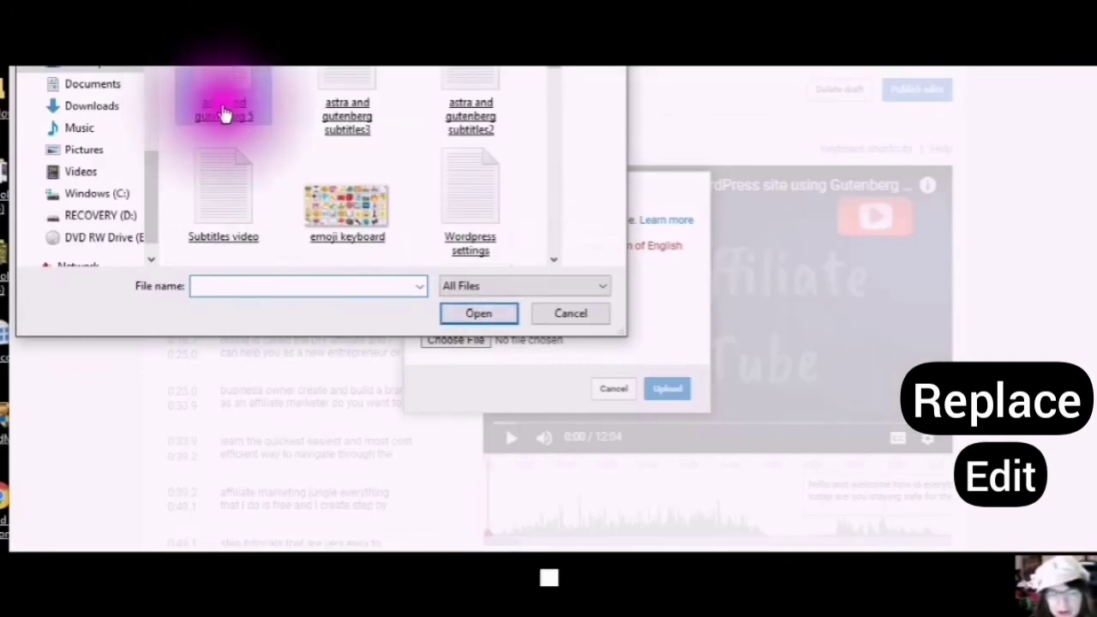
pyautogui.doubleClick(222, 109)
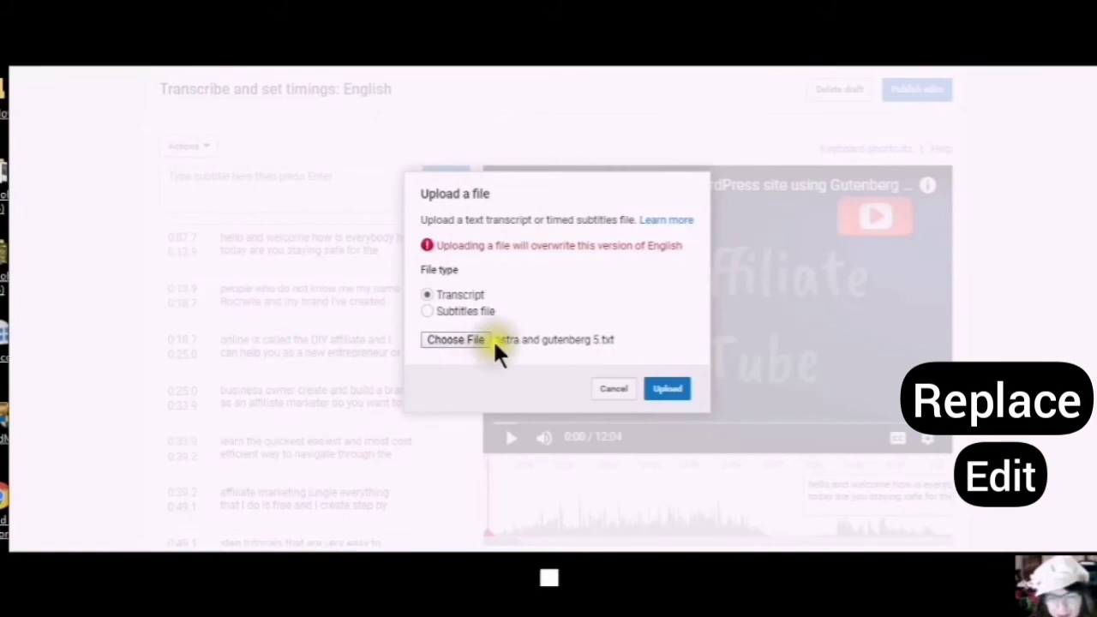
pyautogui.click(667, 391)
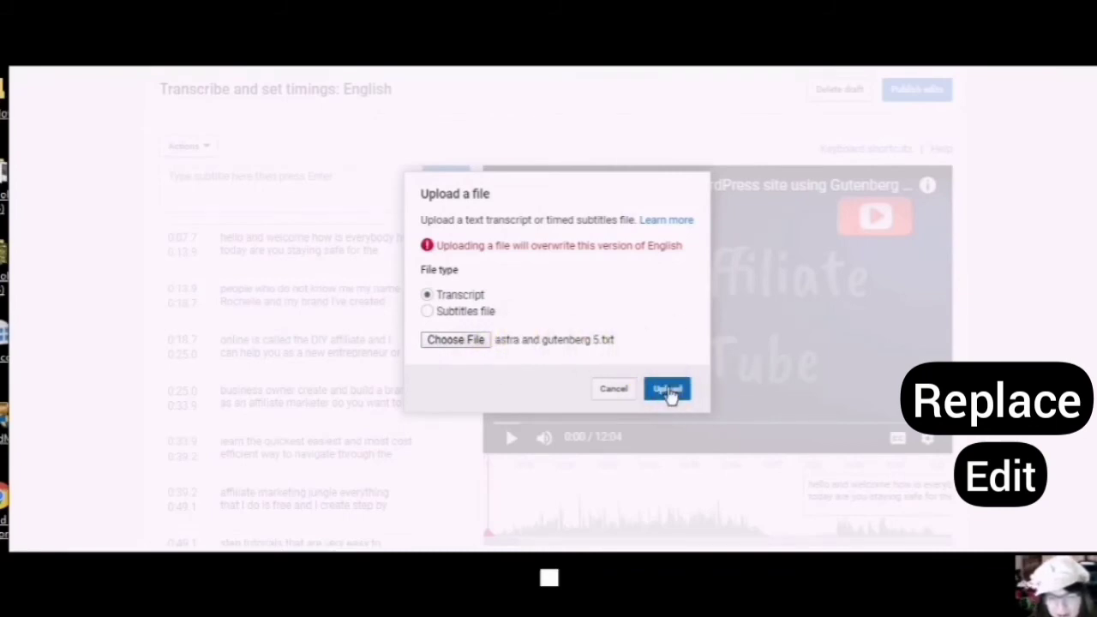
pyautogui.click(668, 391)
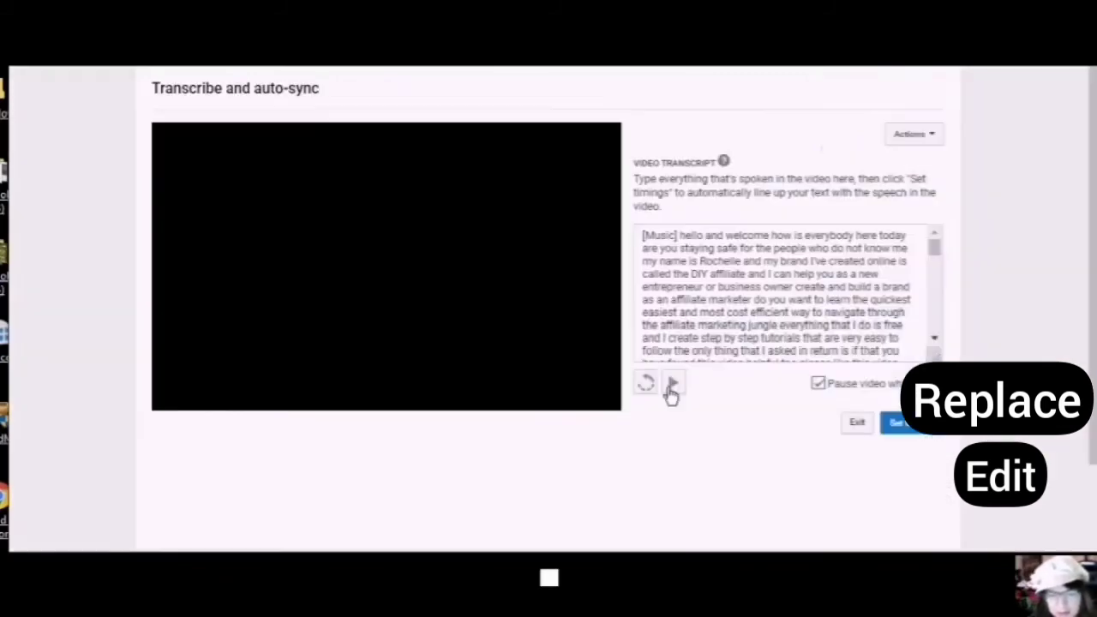
# - Play the video under the transcript box once the uploaded text has loaded
pyautogui.click(667, 392)
pyautogui.click(668, 394)
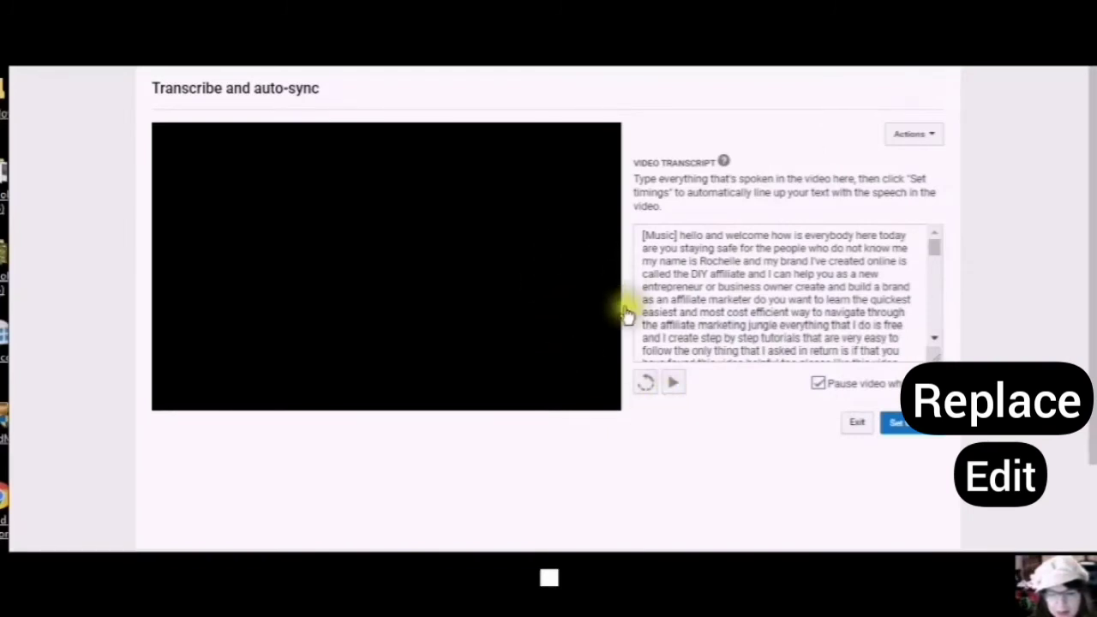